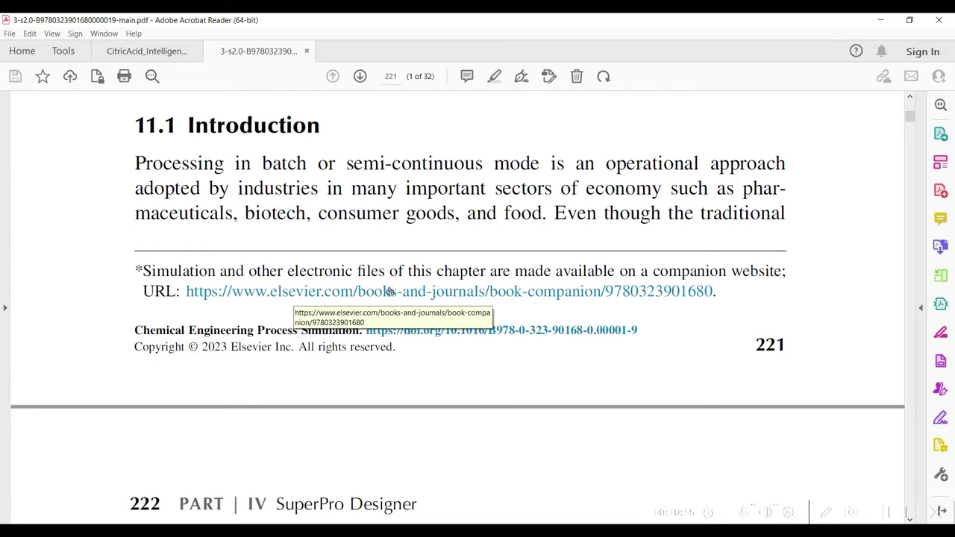
# Step: Switch to SuperPro Designer and examine the fermentation and isolation sections of the Citric Acid Production flowsheet
pyautogui.hotkey('alt', 'Tab')
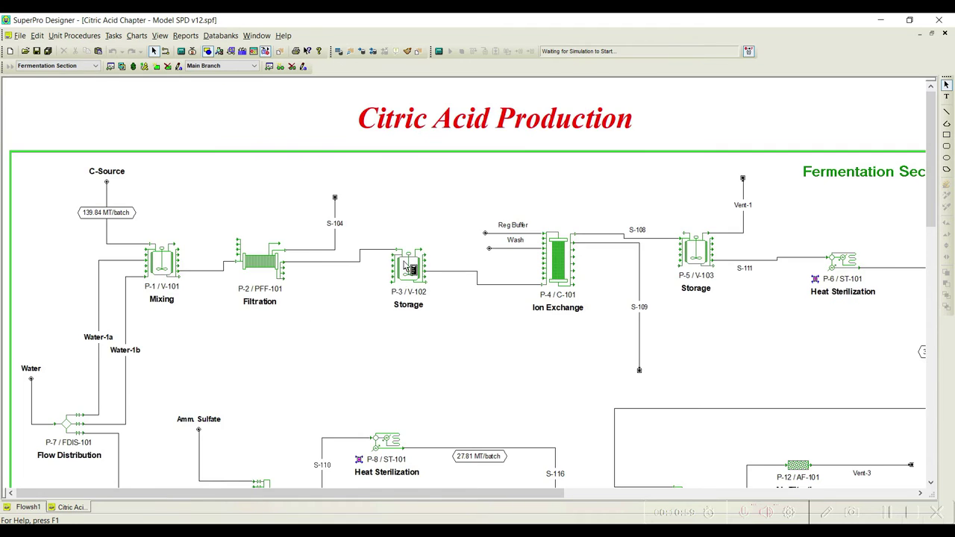
pyautogui.scroll(-3, 396, 257)
pyautogui.scroll(3, 396, 256)
pyautogui.scroll(-20, 393, 261)
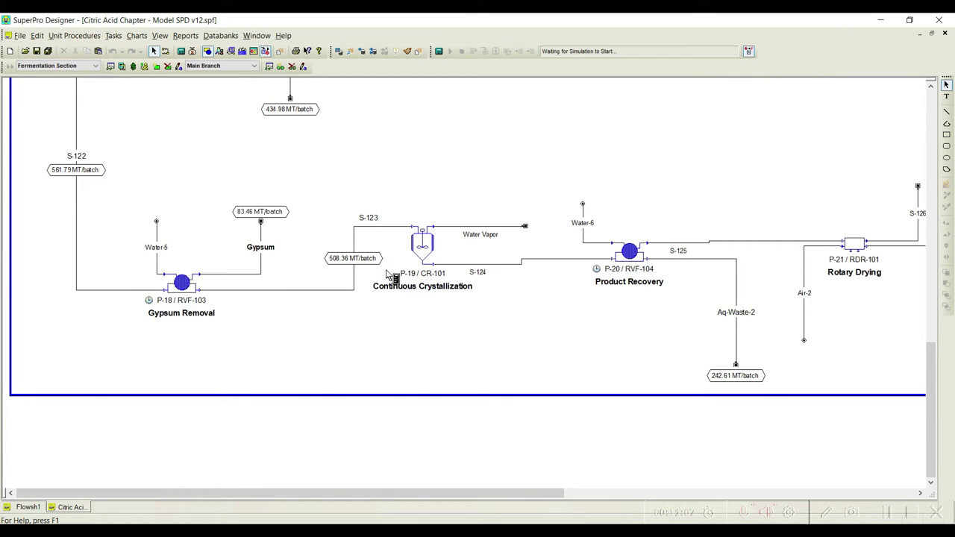
pyautogui.scroll(11, 387, 274)
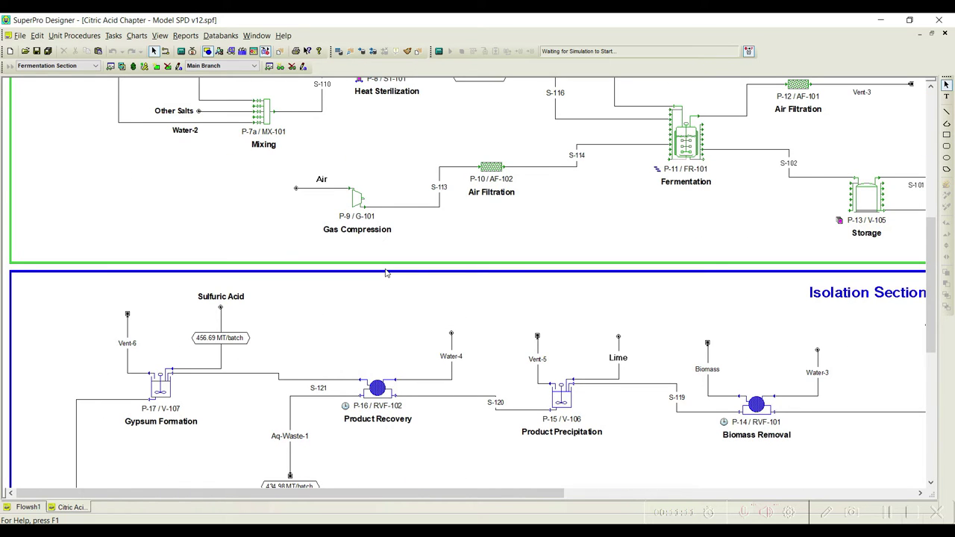
pyautogui.scroll(7, 387, 275)
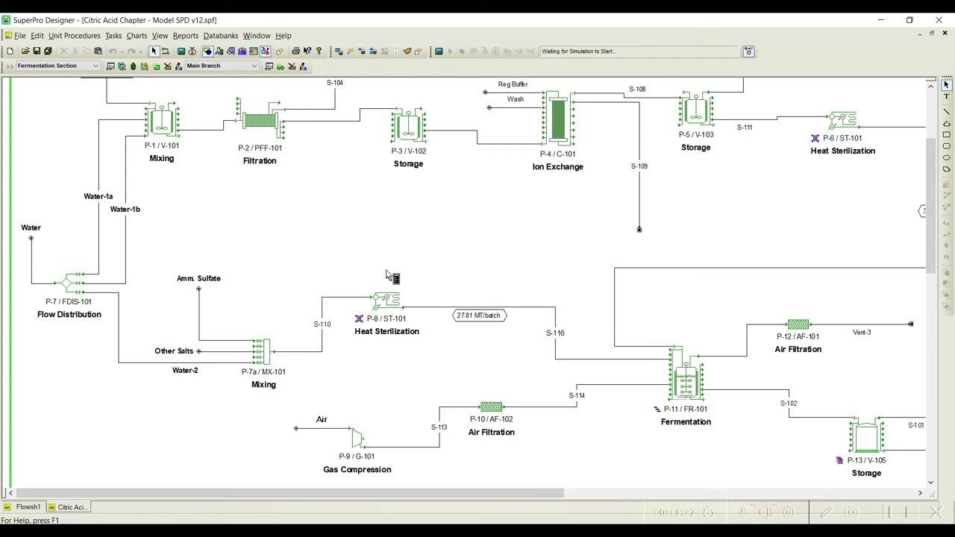
# Step: Switch to the empty Flowsh1 flowsheet and register Ammonium Sulfate from the SuperPro databank as a pure component
pyautogui.hotkey('ctrl', 'Tab')
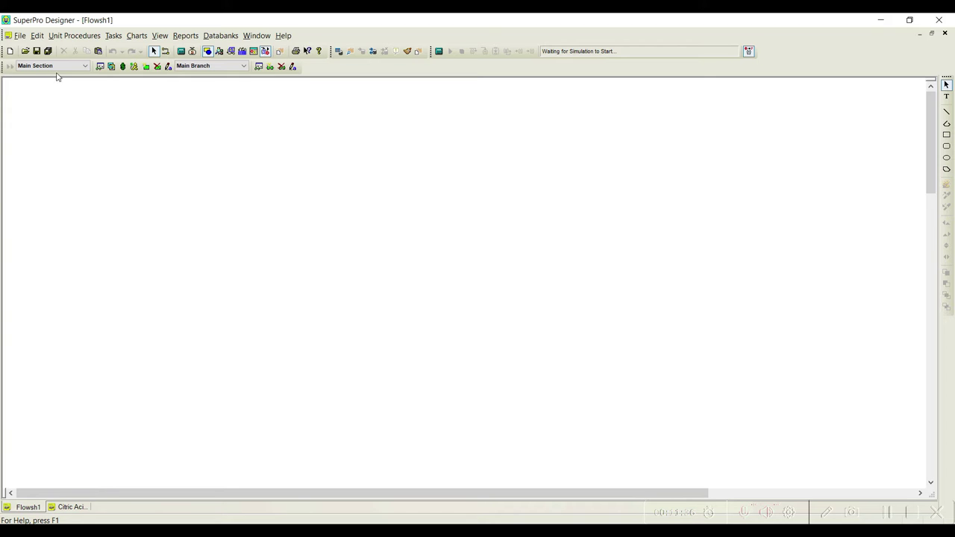
pyautogui.click(114, 37)
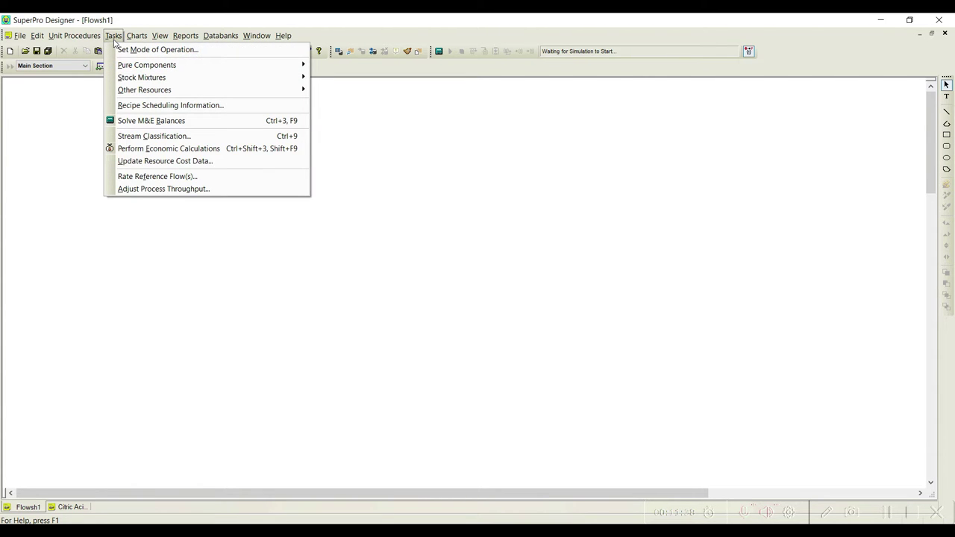
pyautogui.moveTo(142, 65)
pyautogui.click(347, 66)
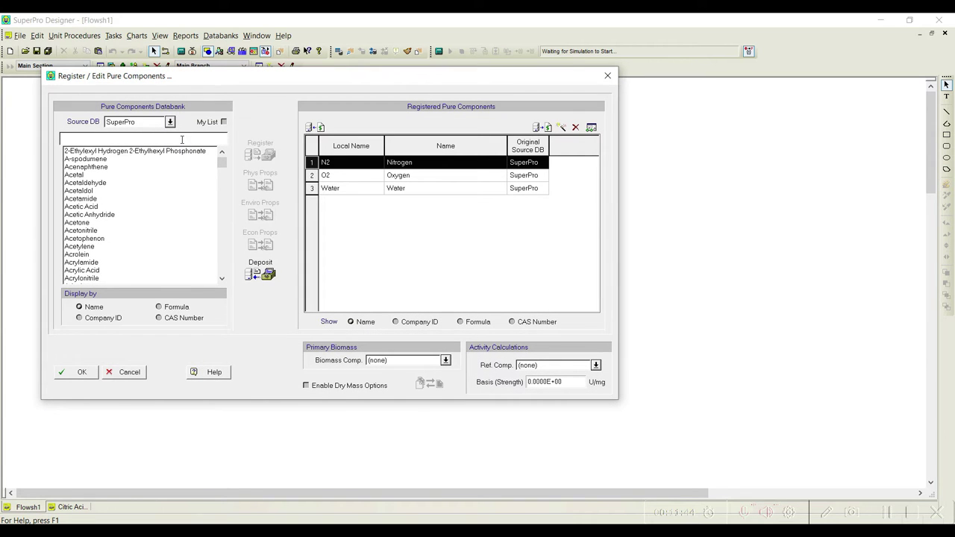
pyautogui.click(181, 139)
pyautogui.write('Ammoni')
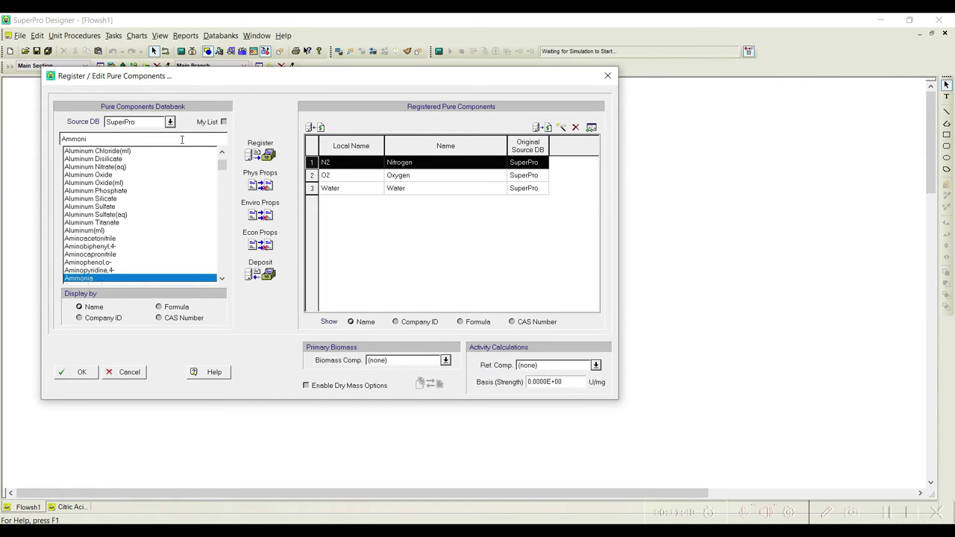
pyautogui.write('um su')
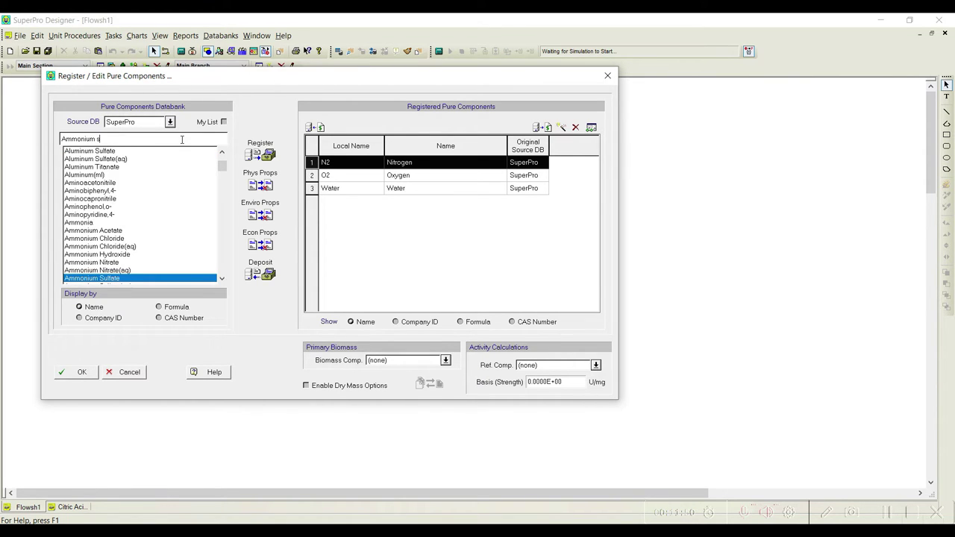
pyautogui.click(250, 159)
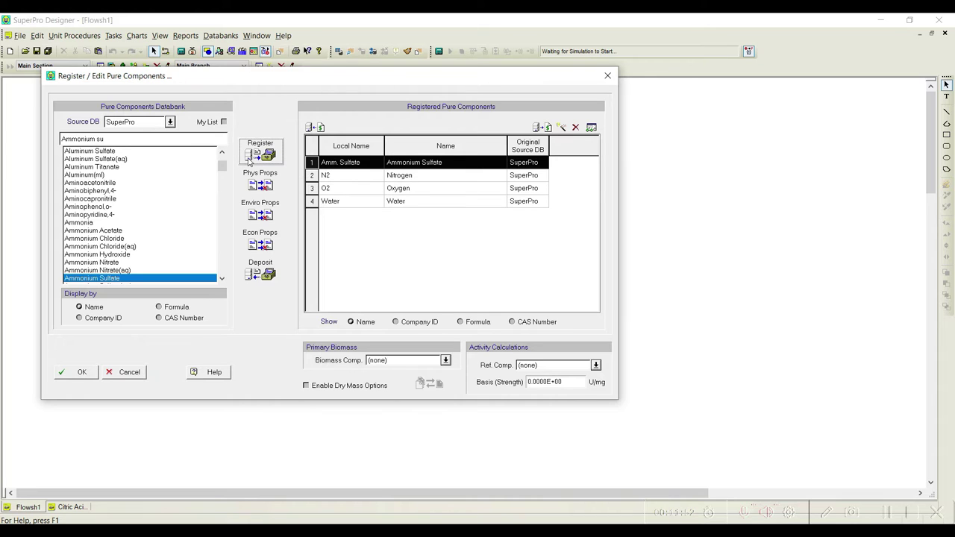
# Step: Register Biomass from the databank as a pure component and set its local name to A. niger
pyautogui.tripleClick(108, 139)
pyautogui.write('bi')
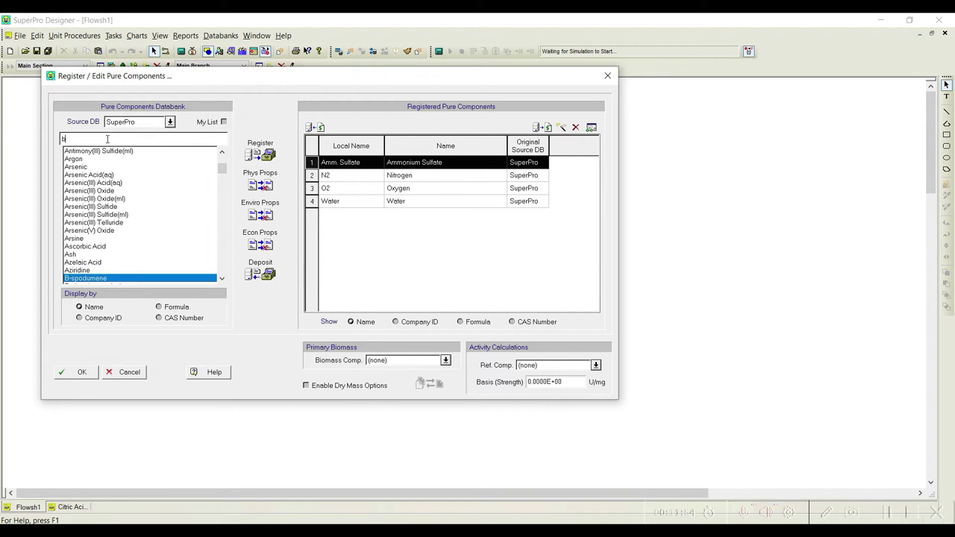
pyautogui.write('omass')
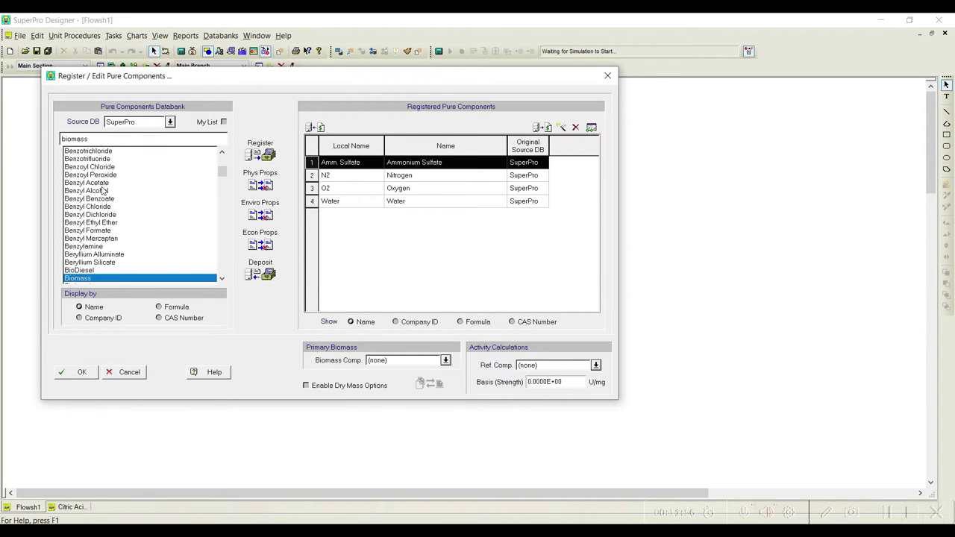
pyautogui.click(257, 155)
pyautogui.click(591, 126)
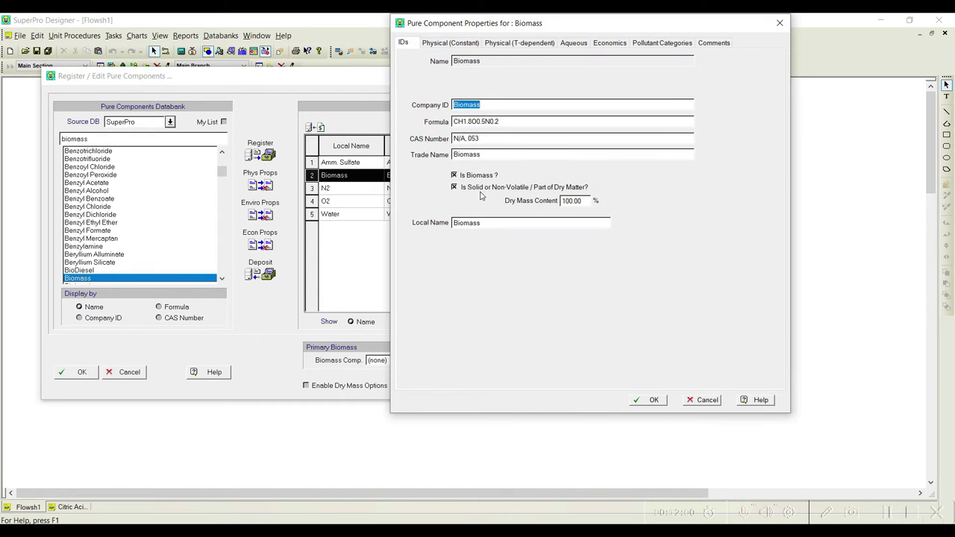
pyautogui.doubleClick(492, 223)
pyautogui.write('A. niger')
pyautogui.click(654, 399)
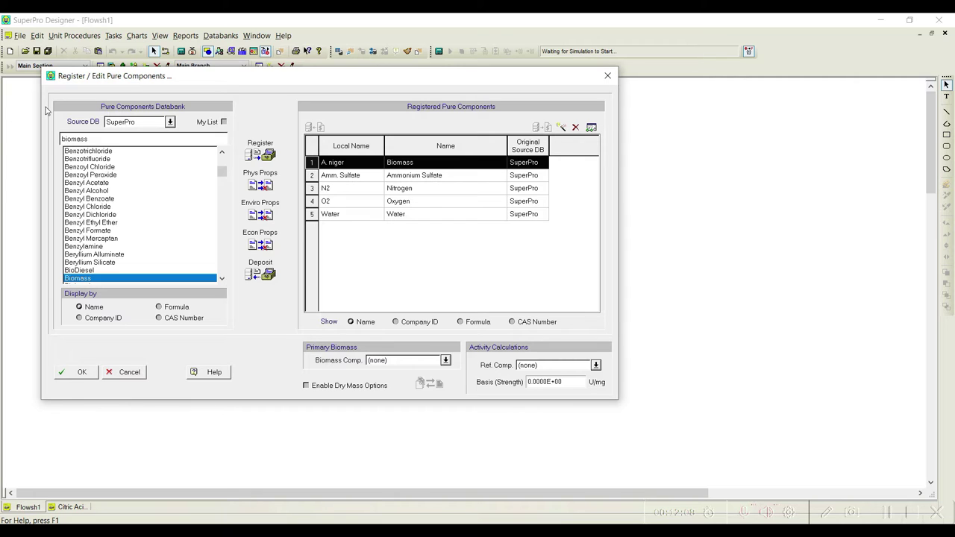
# Step: Register Calcium Hydroxide and Carbon Dioxide from the databank as pure components
pyautogui.doubleClick(91, 140)
pyautogui.write('calc')
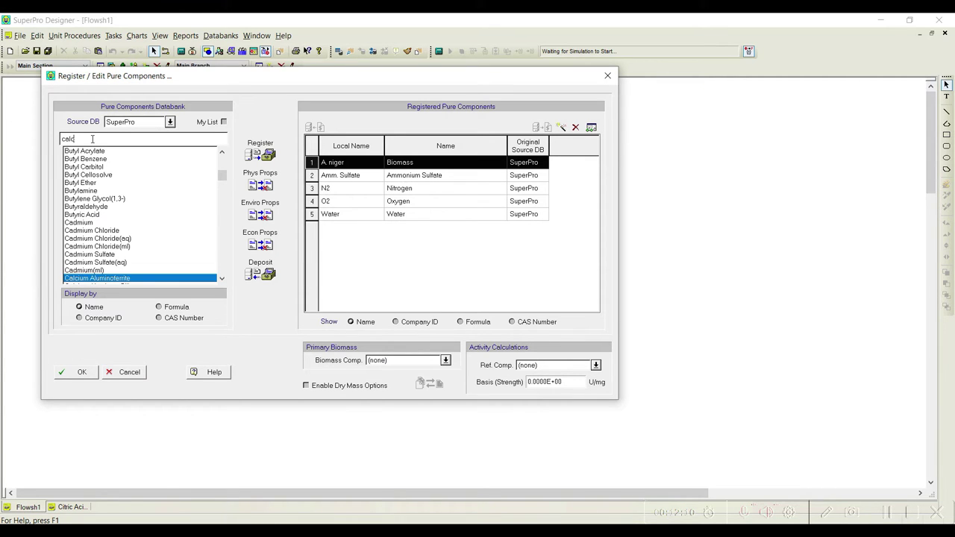
pyautogui.write('ium hy')
pyautogui.click(272, 152)
pyautogui.doubleClick(127, 138)
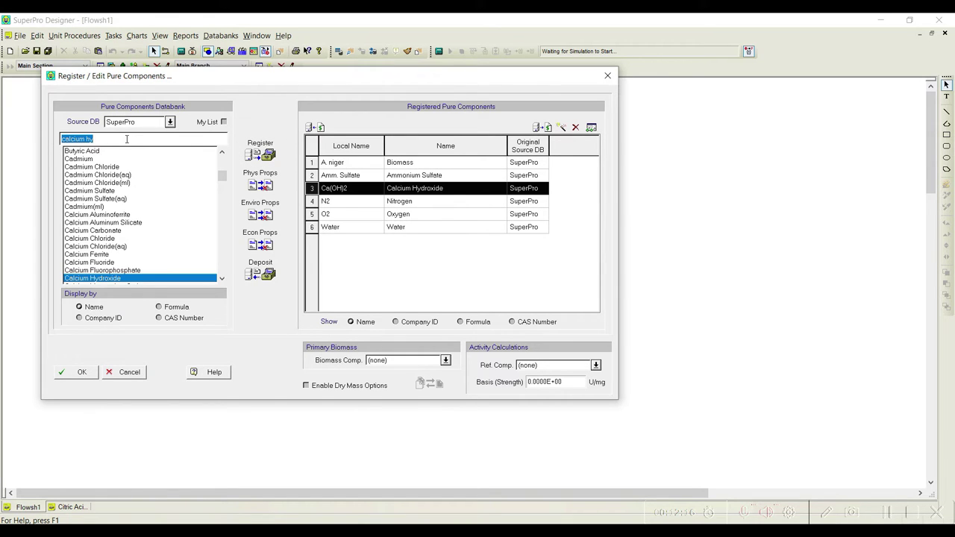
pyautogui.write('carbon diox')
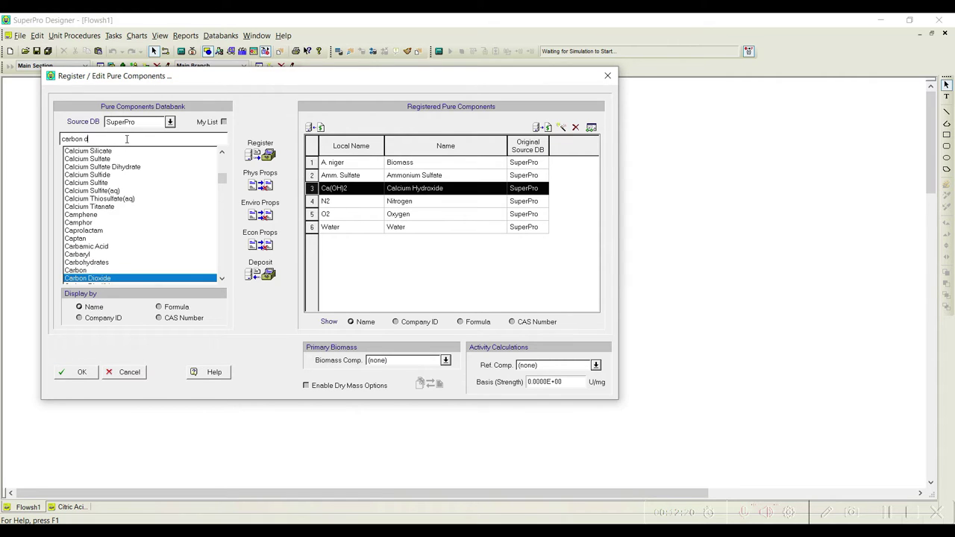
pyautogui.click(259, 153)
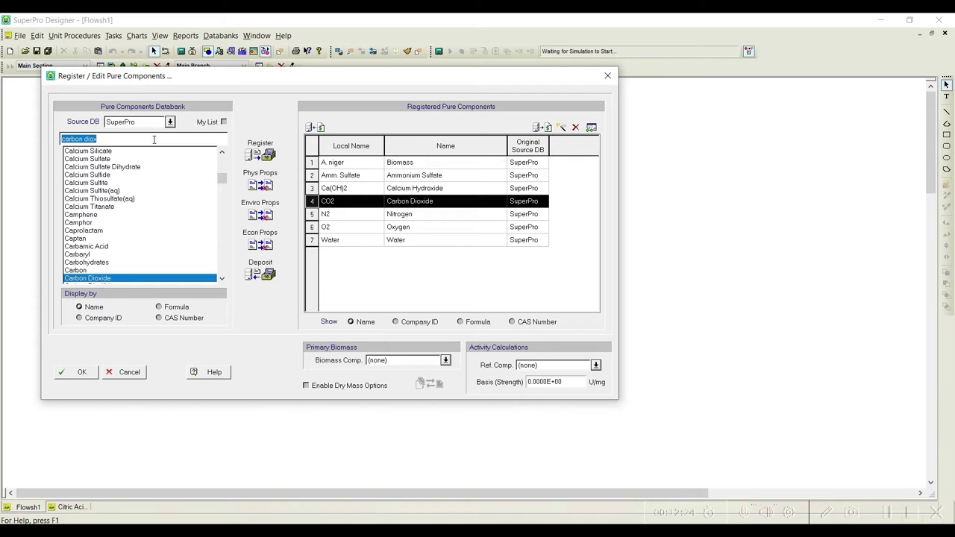
# Step: Register Citric Acid and Glucose from the databank as pure components
pyautogui.write('citric')
pyautogui.click(261, 155)
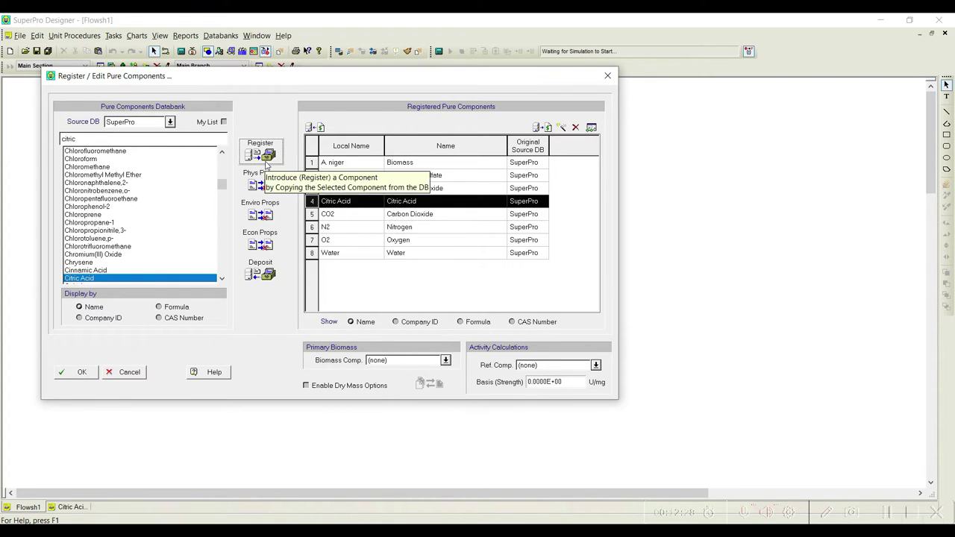
pyautogui.doubleClick(86, 139)
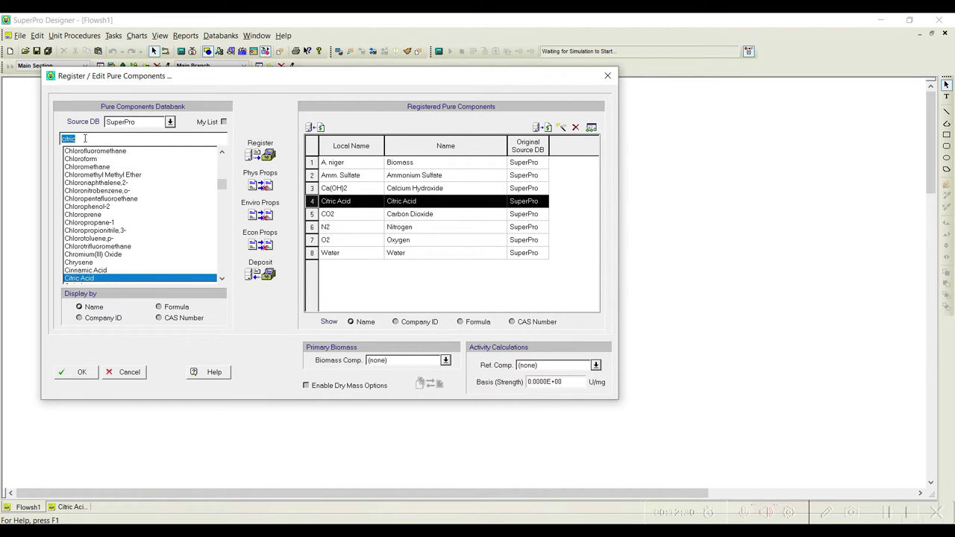
pyautogui.write('glucose')
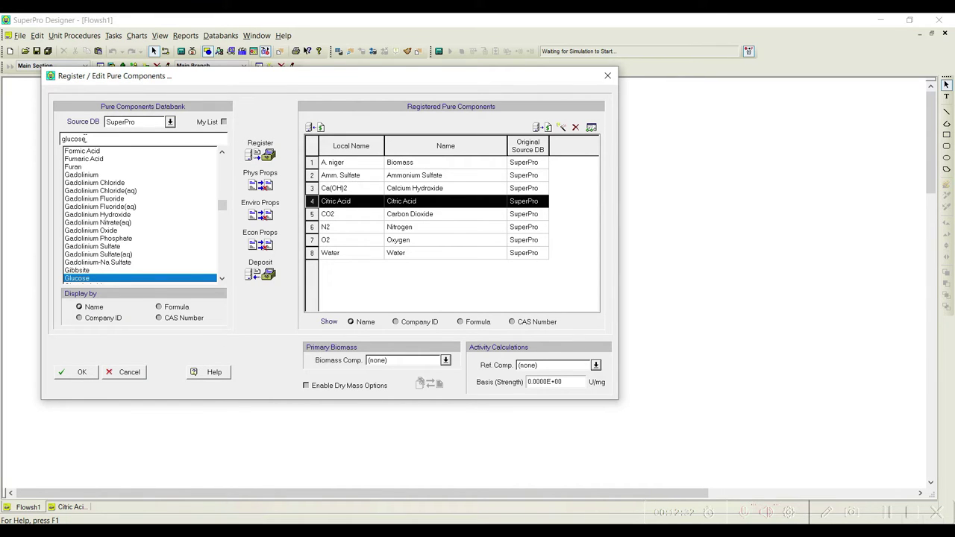
pyautogui.click(258, 156)
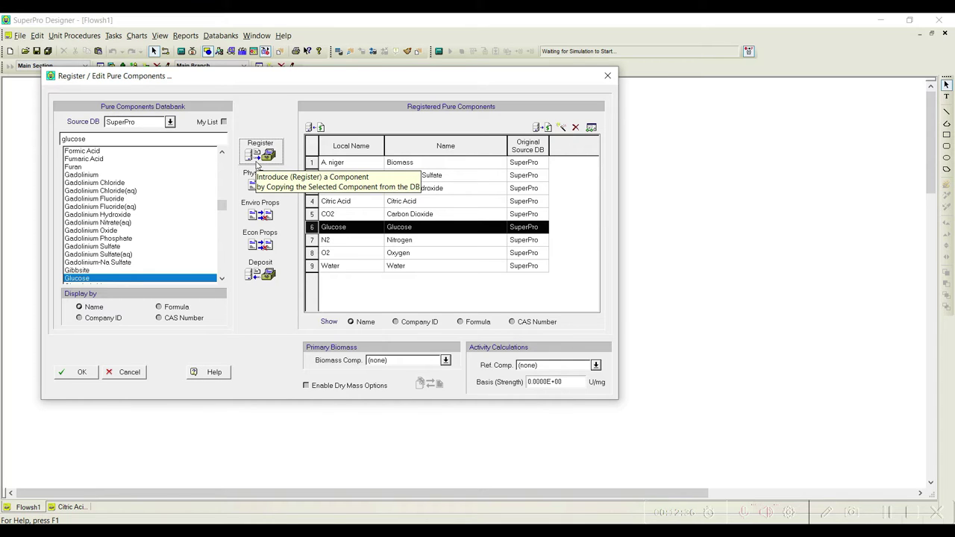
# Step: Register Sodium Hydroxide from the databank as a pure component
pyautogui.doubleClick(93, 140)
pyautogui.write('sodiu')
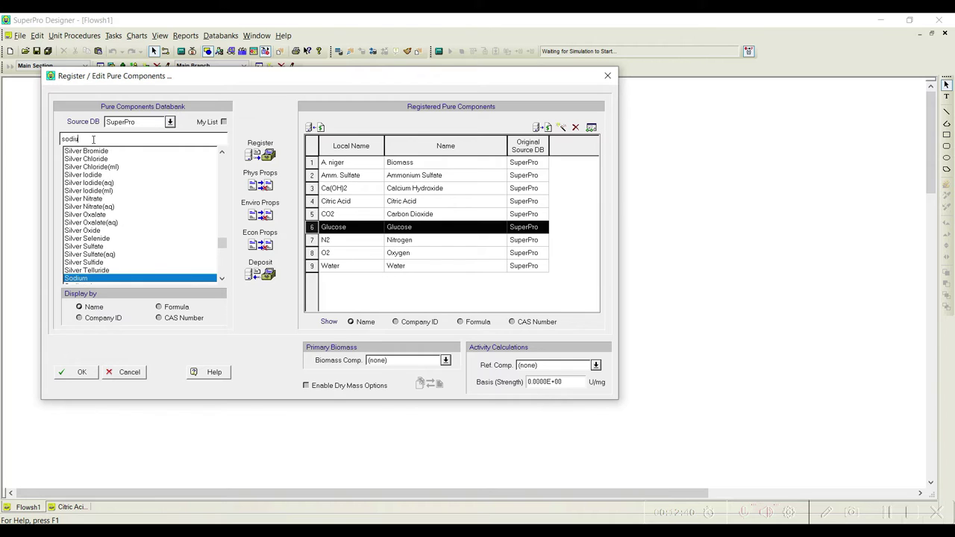
pyautogui.write('m hydro')
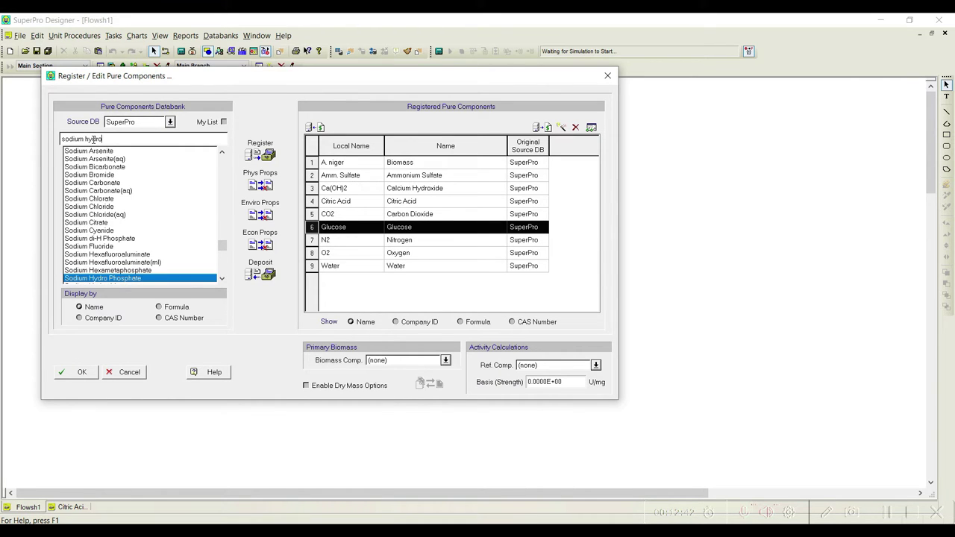
pyautogui.write('xide')
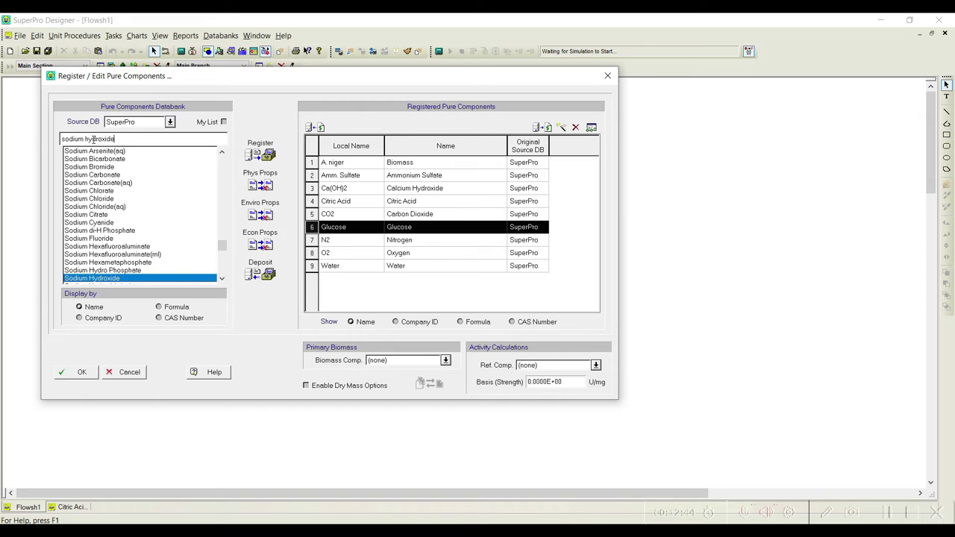
pyautogui.press('Return')
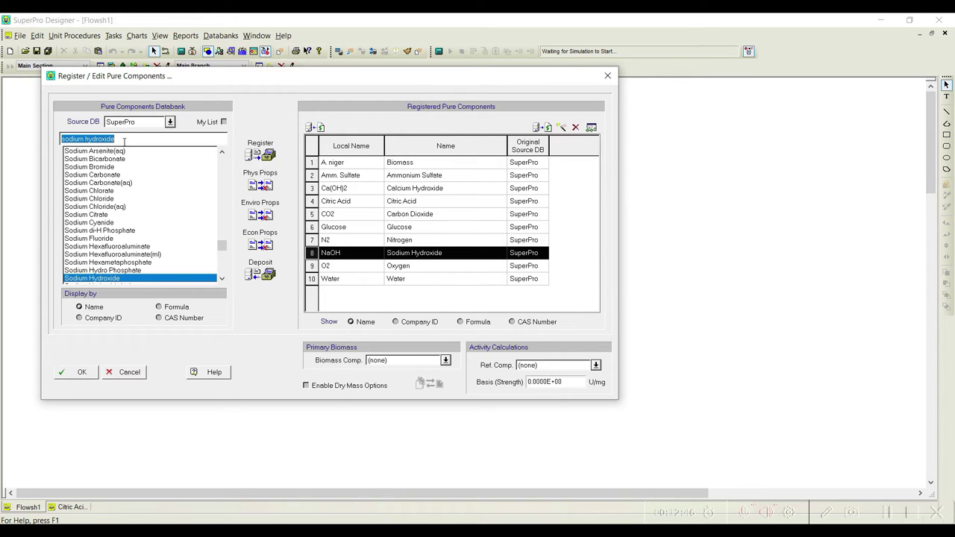
# Step: Register Sulfuric Acid from the databank as a pure component
pyautogui.write('sulfu')
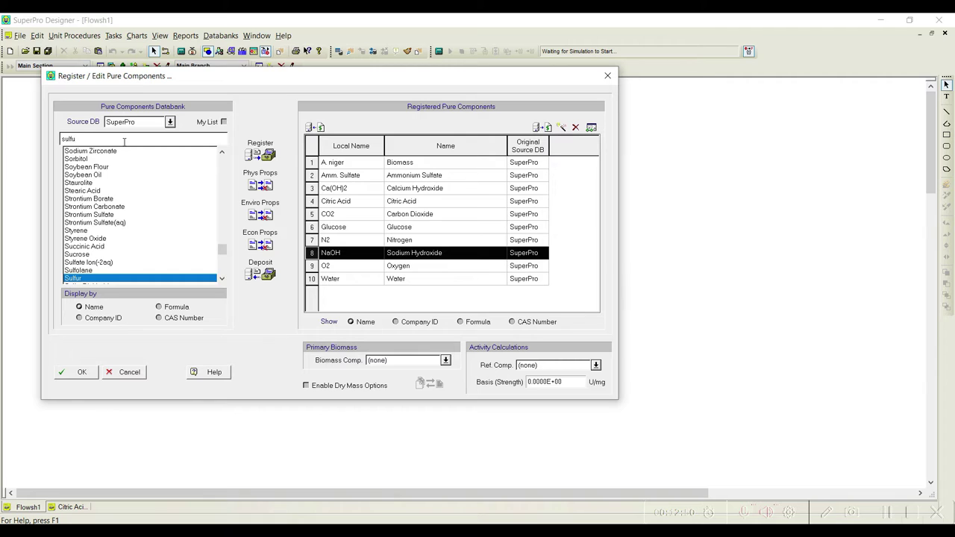
pyautogui.write('ri')
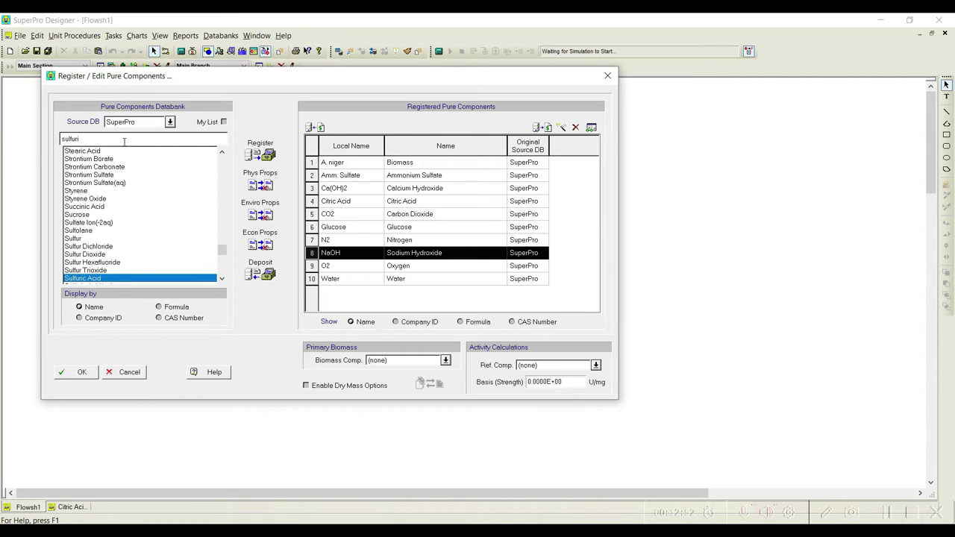
pyautogui.click(264, 154)
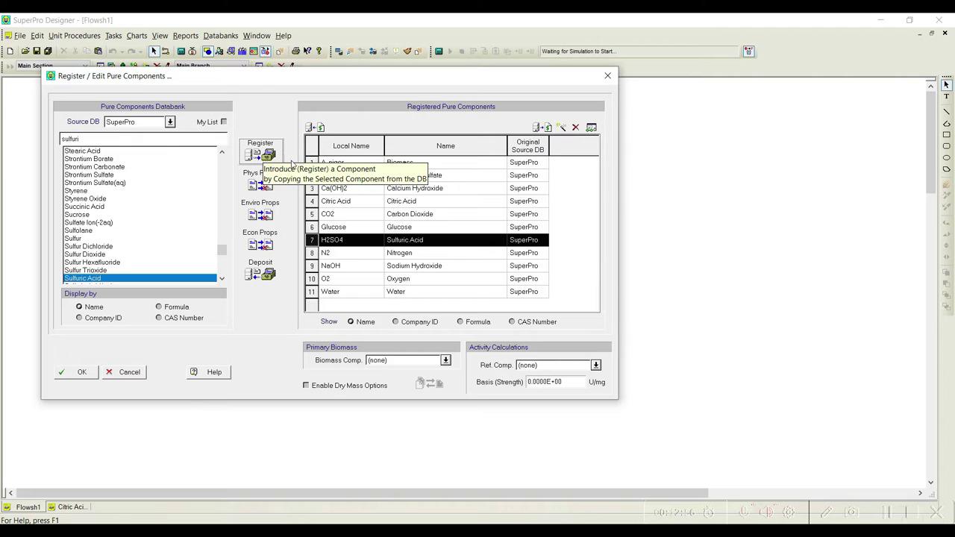
# Step: View the identification properties of the registered Sulfuric Acid component and close them without changes
pyautogui.doubleClick(113, 139)
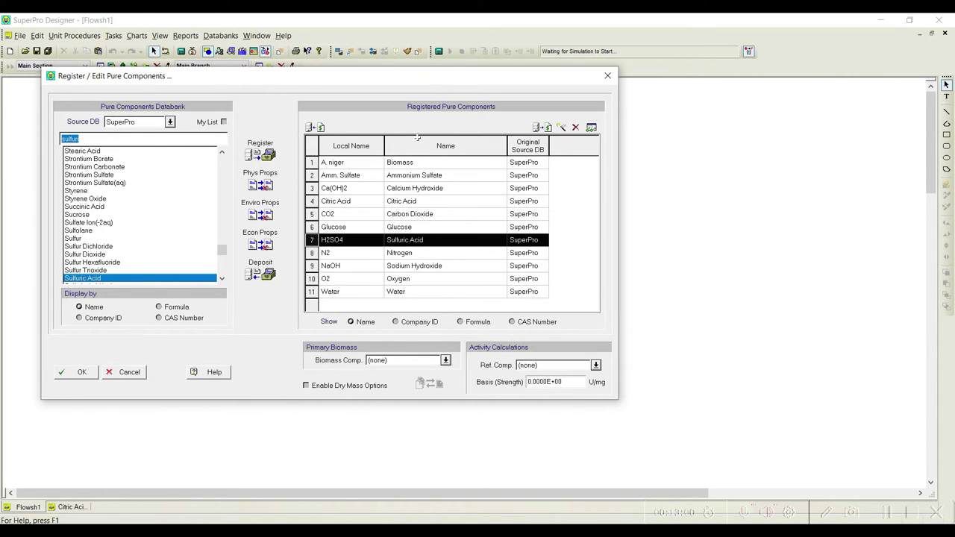
pyautogui.click(591, 128)
pyautogui.moveTo(479, 33); pyautogui.dragTo(328, 34)
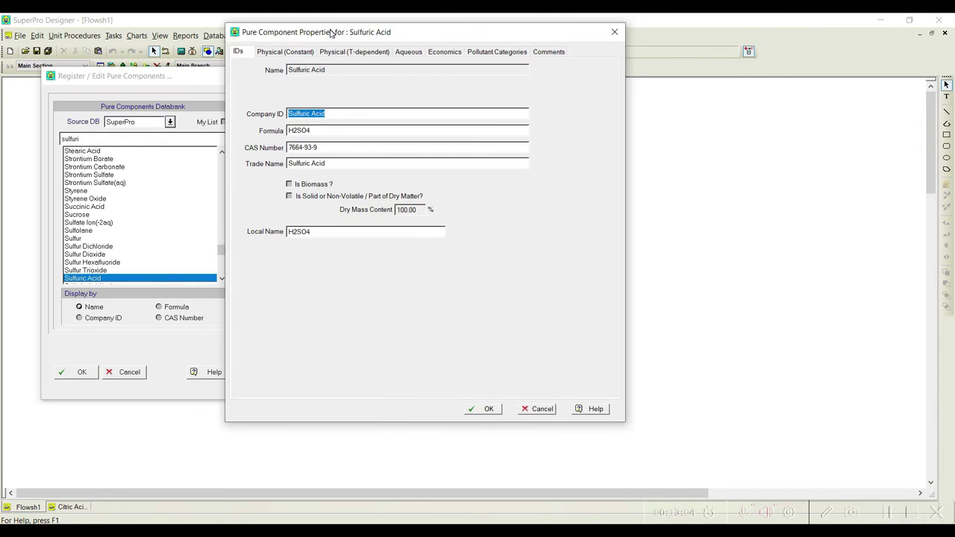
pyautogui.click(537, 411)
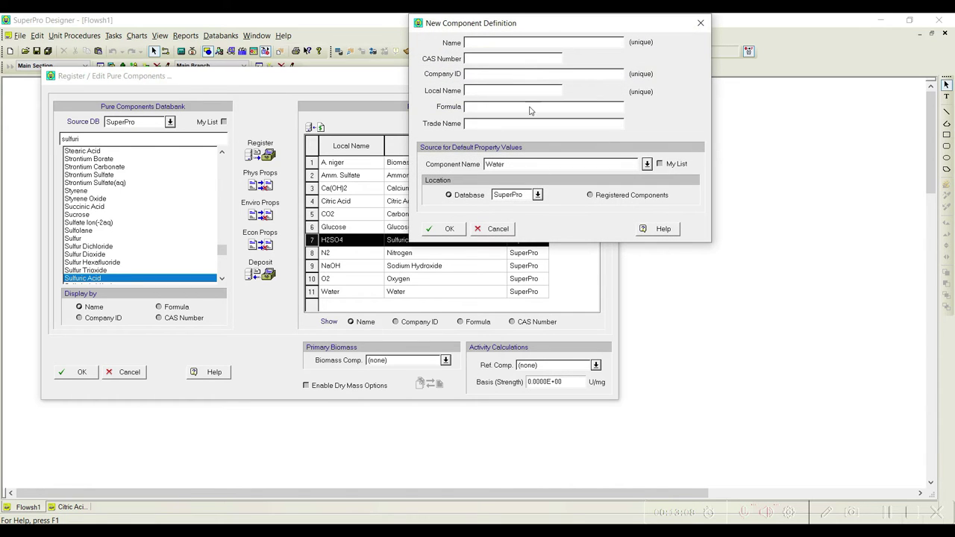
# Step: Define a new pure component named CA Crystals with Citric Acid as the source of its default property values
pyautogui.moveTo(545, 21); pyautogui.dragTo(475, 87)
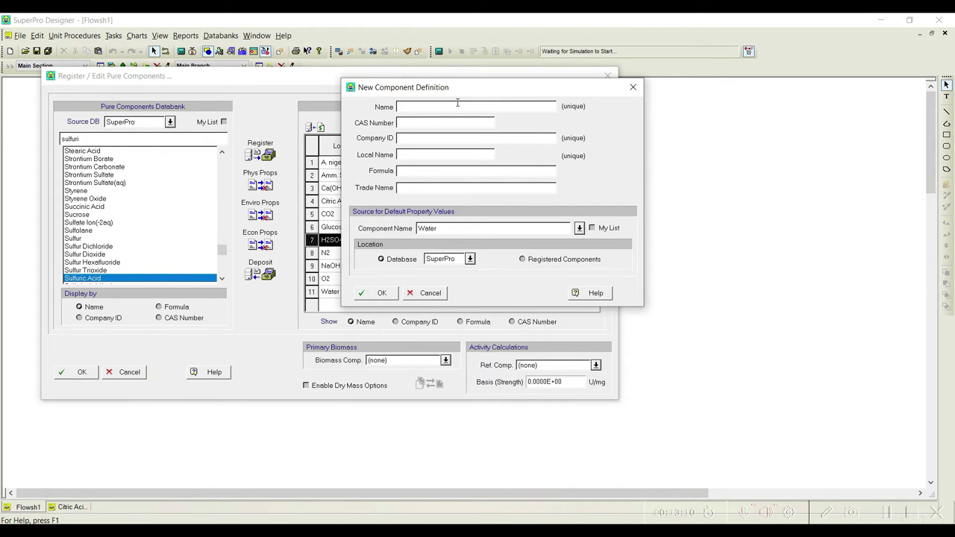
pyautogui.write('A Crystals')
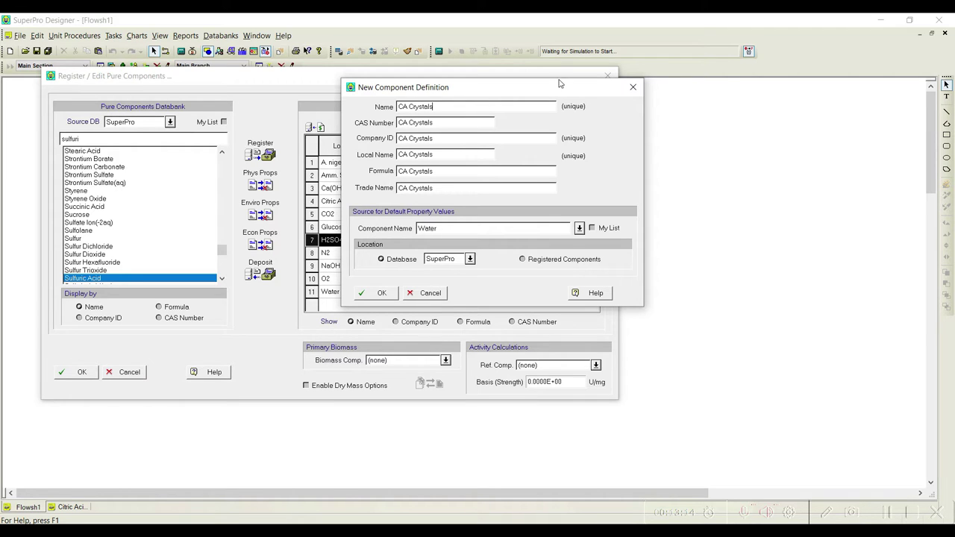
pyautogui.click(579, 227)
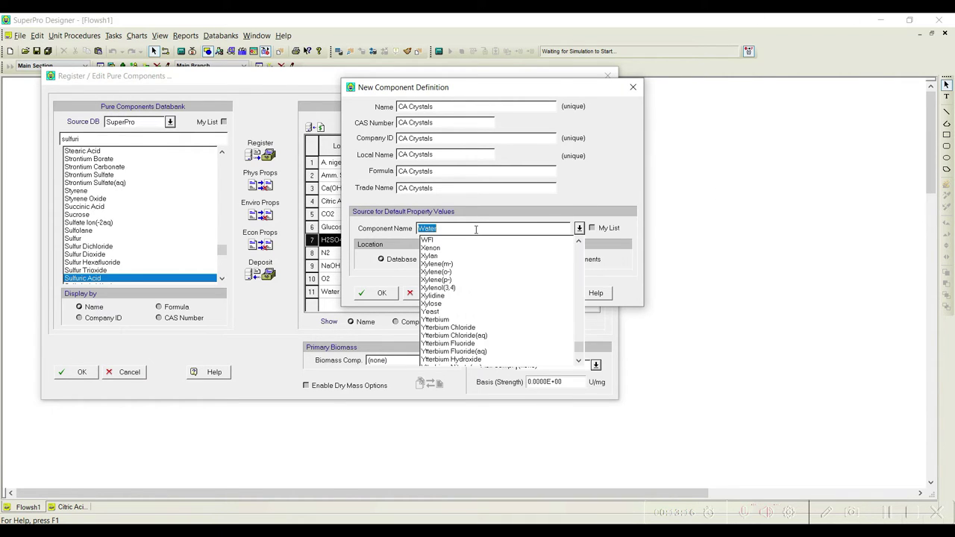
pyautogui.write('citri')
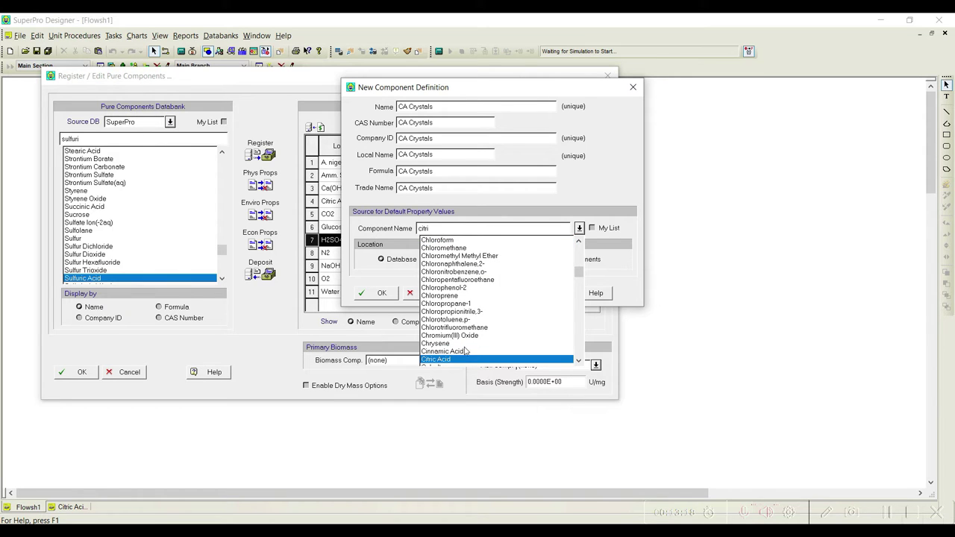
pyautogui.click(448, 360)
pyautogui.click(378, 295)
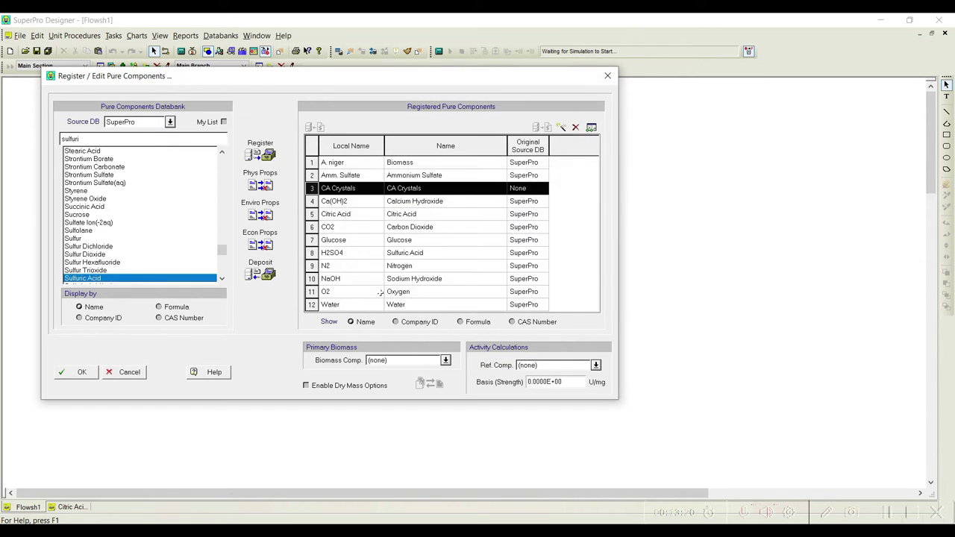
# Step: Define a new pure component named Calcium citrate with default property values taken from Citric Acid
pyautogui.click(561, 129)
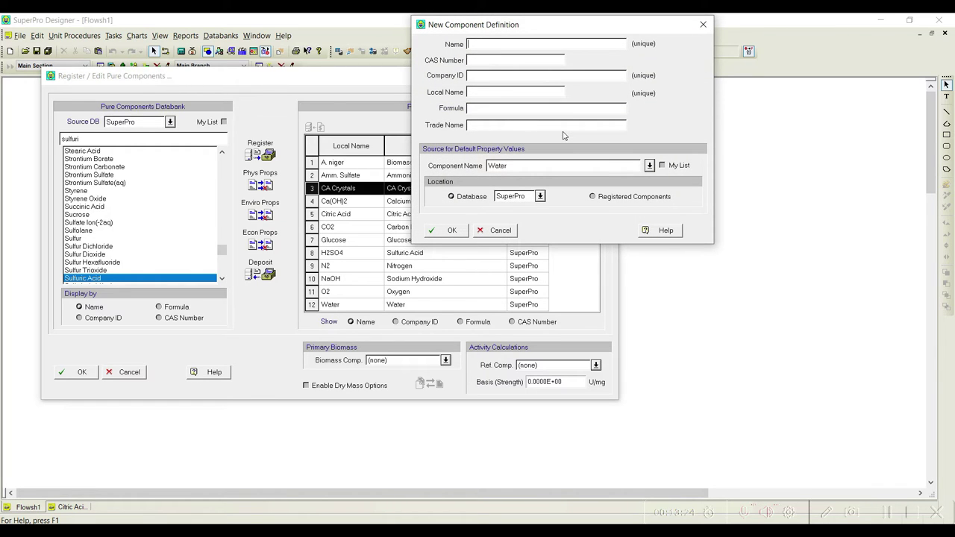
pyautogui.write('Calcium citrate')
pyautogui.click(648, 168)
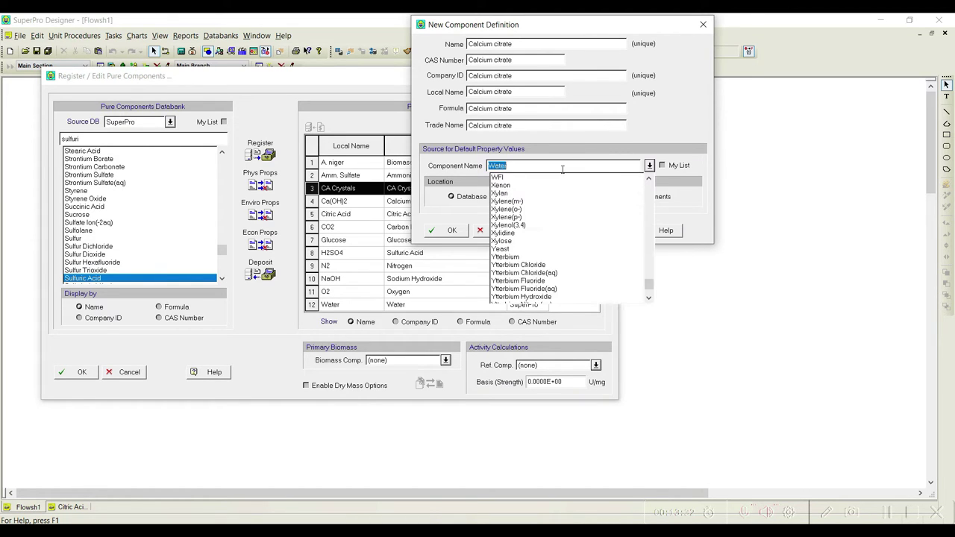
pyautogui.write('citric')
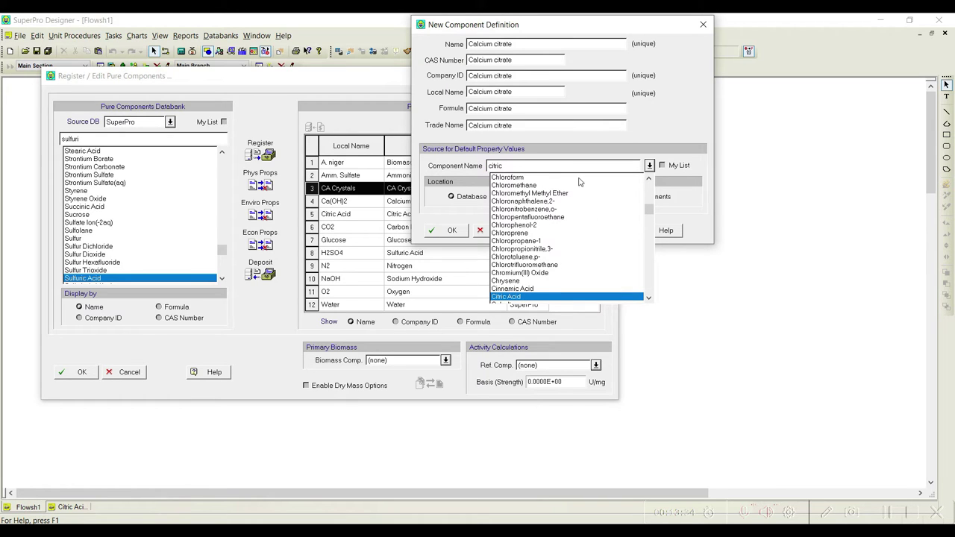
pyautogui.click(513, 297)
pyautogui.click(451, 231)
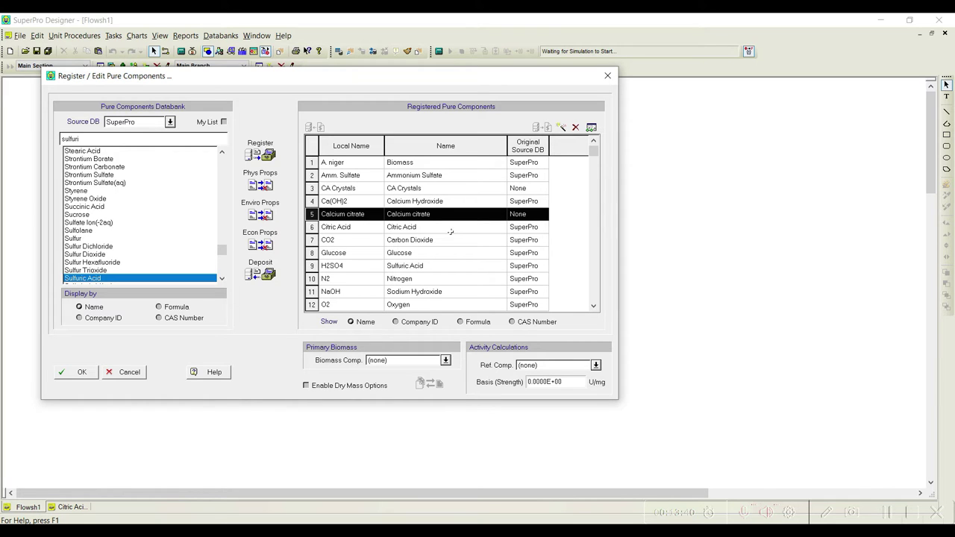
# Step: Define a new pure component named Gypsum with the local name Calcium sulfate, keeping Water as its property source
pyautogui.click(562, 128)
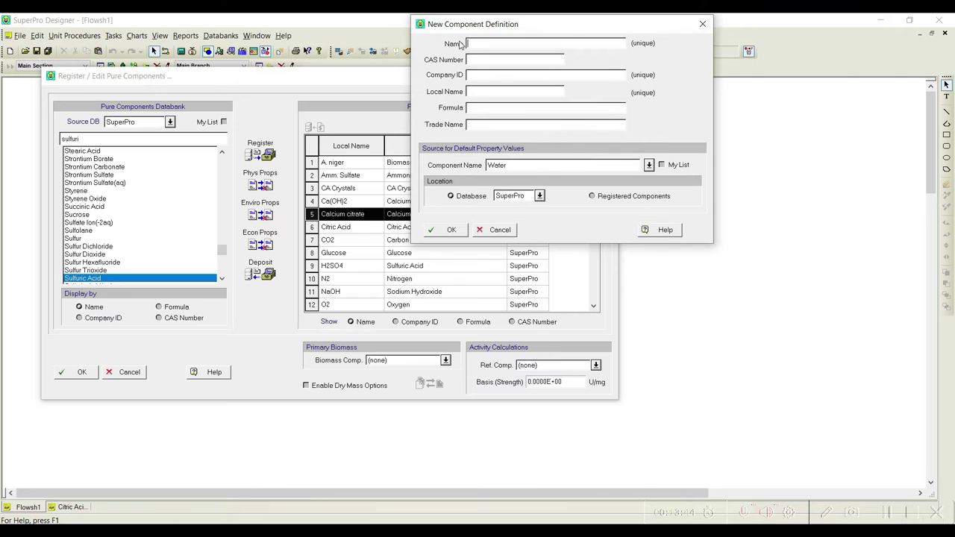
pyautogui.write('Gypsum')
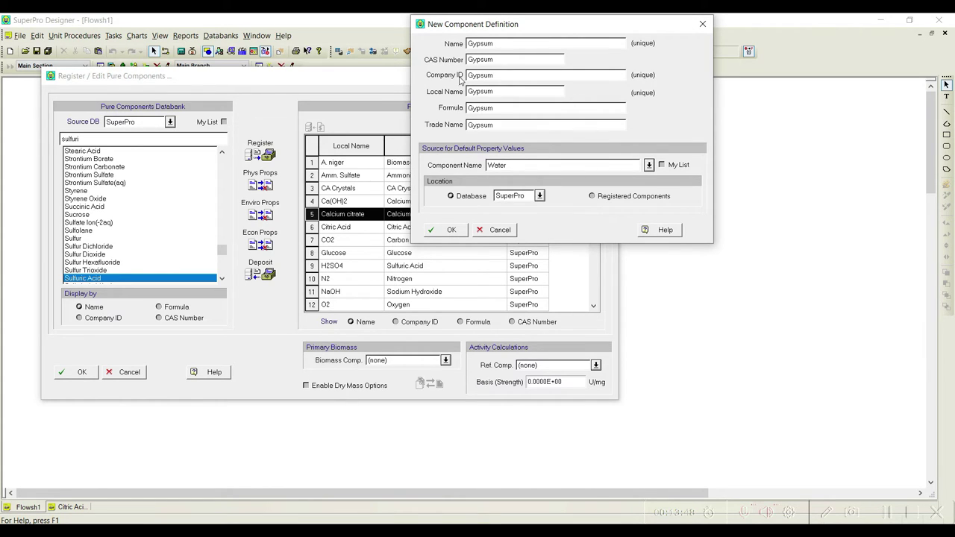
pyautogui.doubleClick(496, 92)
pyautogui.write('Calscium sulfate')
pyautogui.click(446, 230)
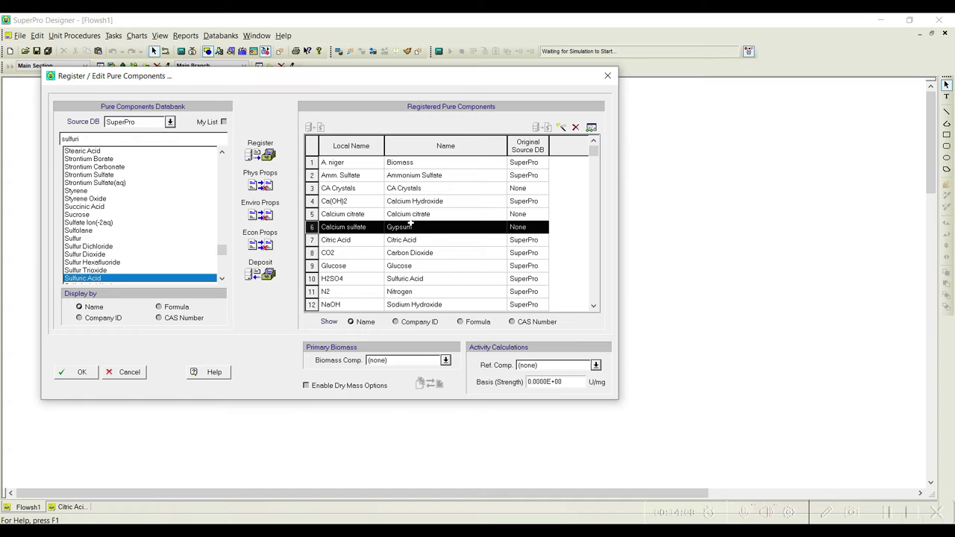
# Step: Define a new pure component named Impurities, keeping Water as its default property source
pyautogui.click(562, 128)
pyautogui.write('Impurities')
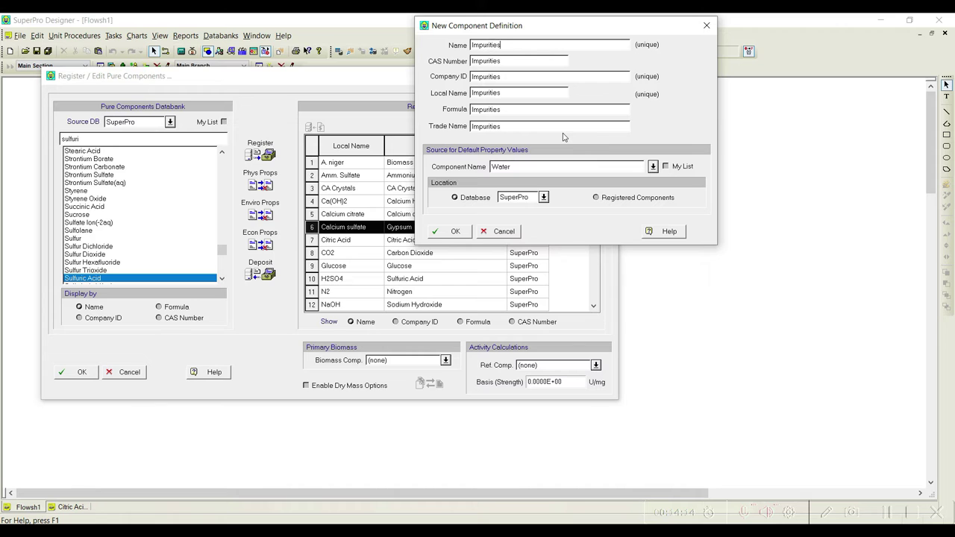
pyautogui.click(452, 231)
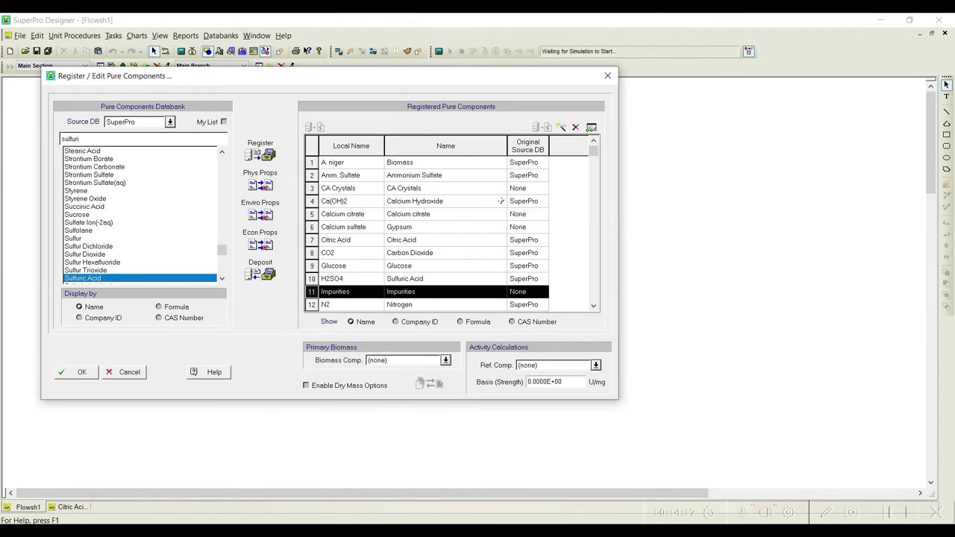
# Step: Define a new pure component named Nonfermentable Sugars with the local name NFS, and accept the pure component registration
pyautogui.click(561, 129)
pyautogui.write('Non')
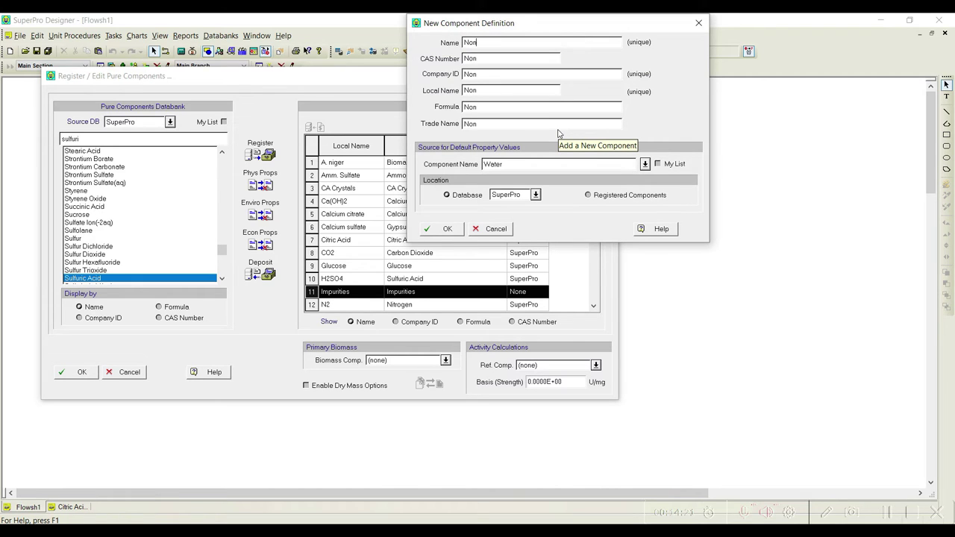
pyautogui.write('fermentable Sugars')
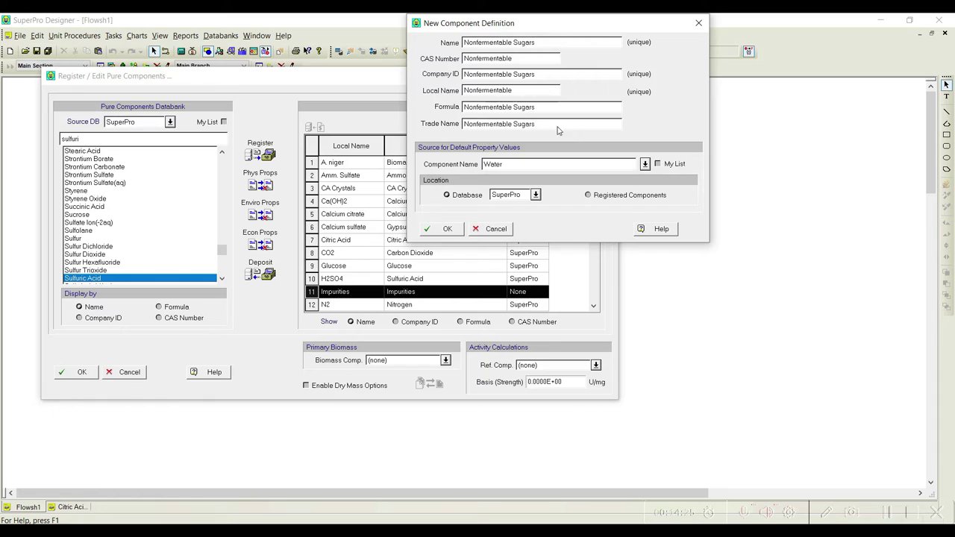
pyautogui.doubleClick(517, 91)
pyautogui.write('NFS')
pyautogui.click(448, 231)
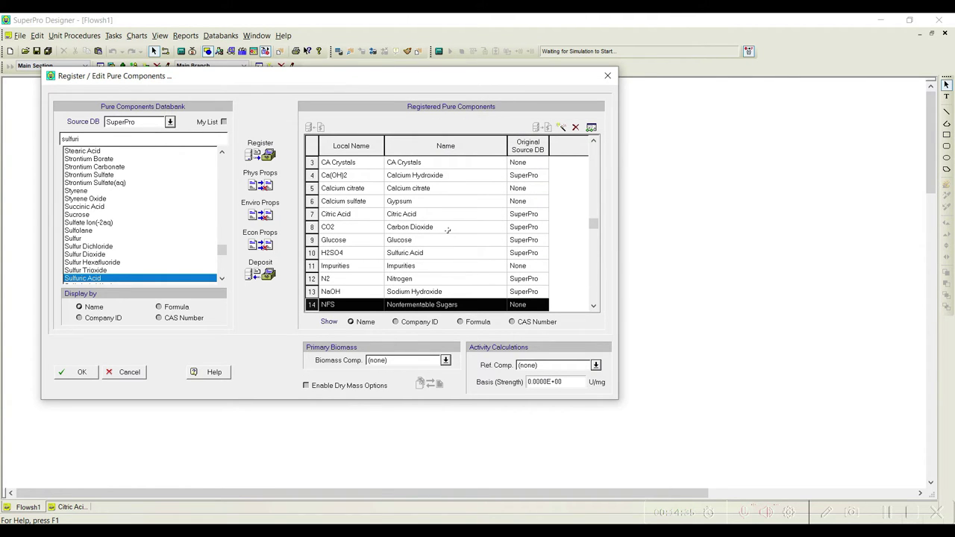
pyautogui.click(76, 371)
# Step: Register a new stock mixture named Molasses with its properties initialized to zero
pyautogui.click(112, 36)
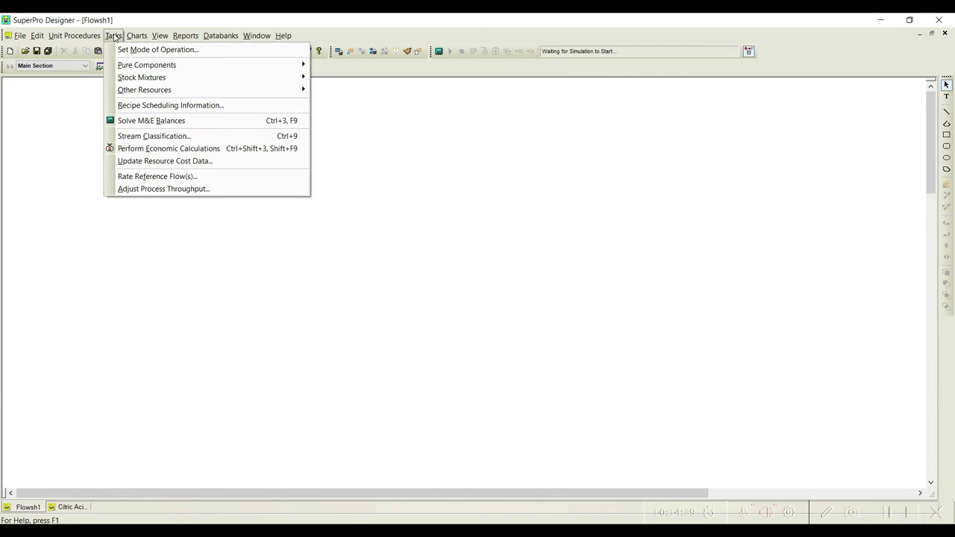
pyautogui.moveTo(295, 82)
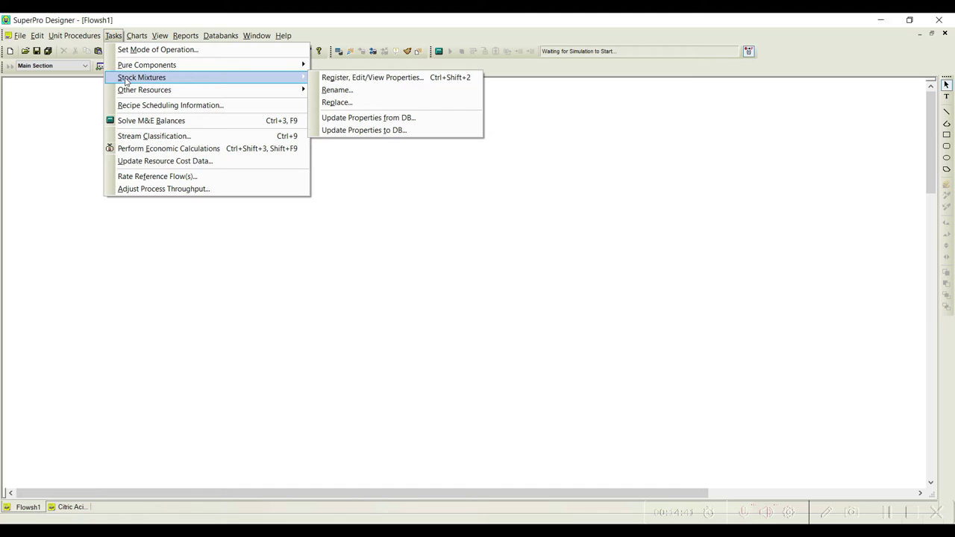
pyautogui.click(335, 78)
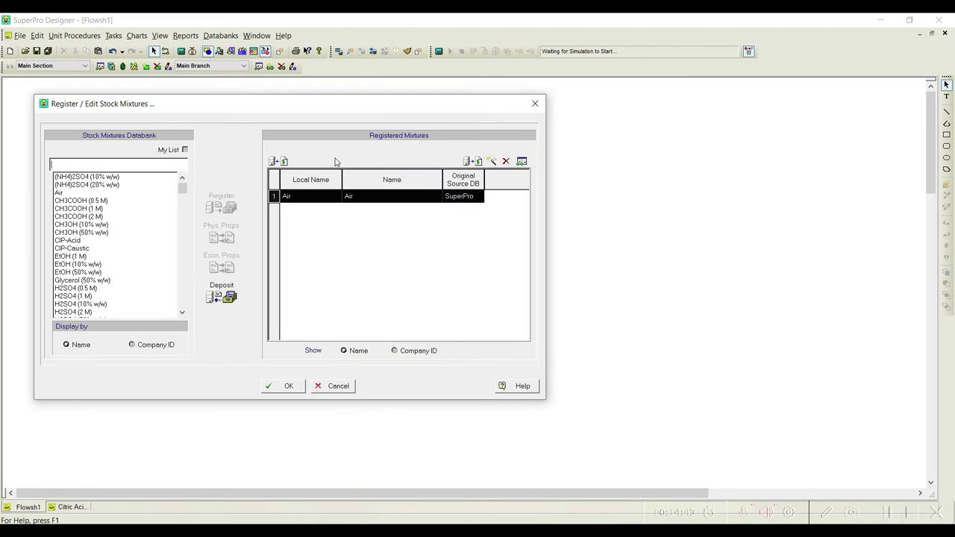
pyautogui.moveTo(186, 104); pyautogui.dragTo(399, 92)
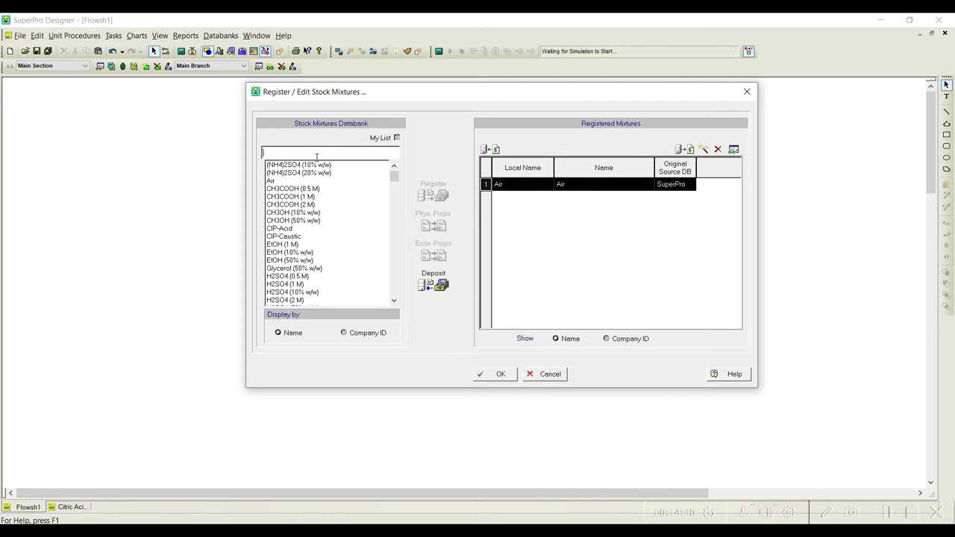
pyautogui.click(704, 149)
pyautogui.write('Mo')
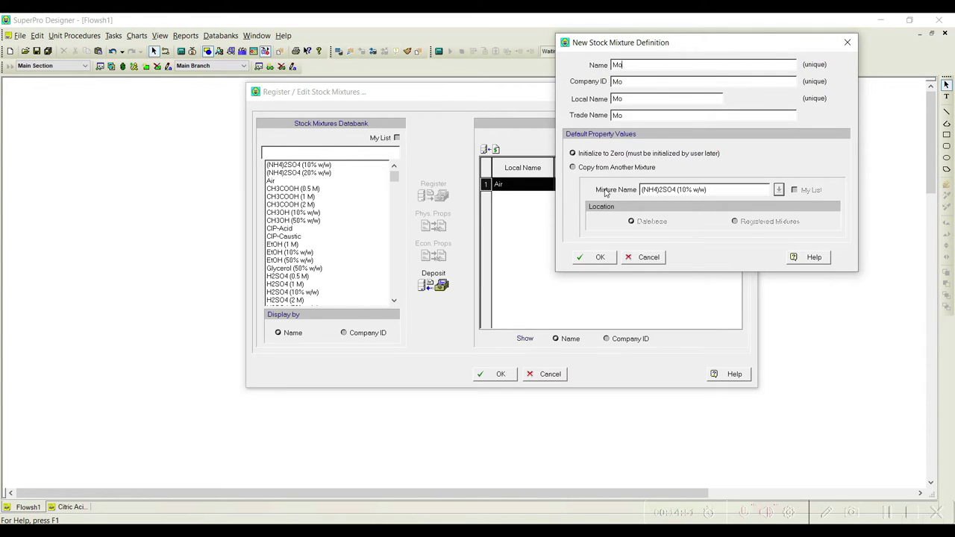
pyautogui.write('lasses')
pyautogui.click(597, 258)
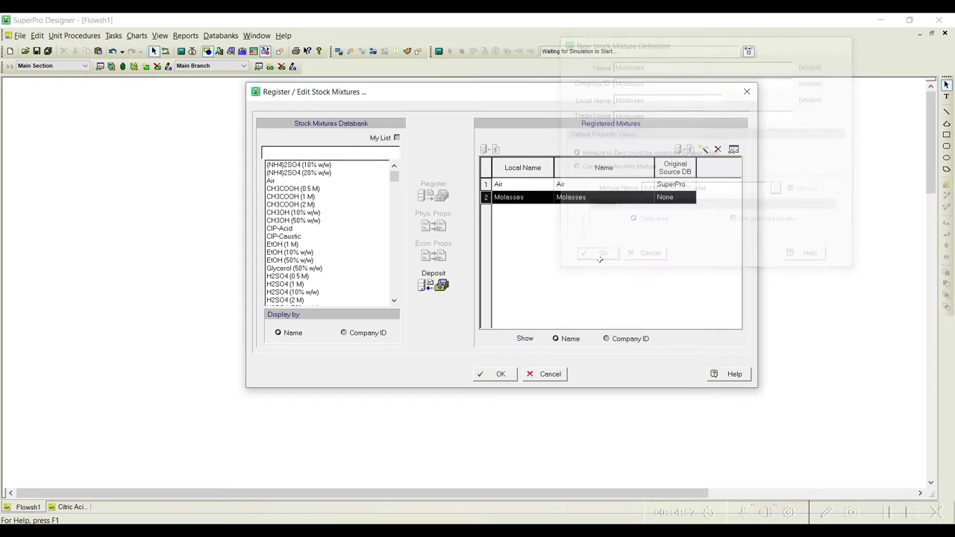
# Step: Add the registered components Glucose and Nonfermentable Sugars to the composition of the Molasses mixture
pyautogui.click(733, 149)
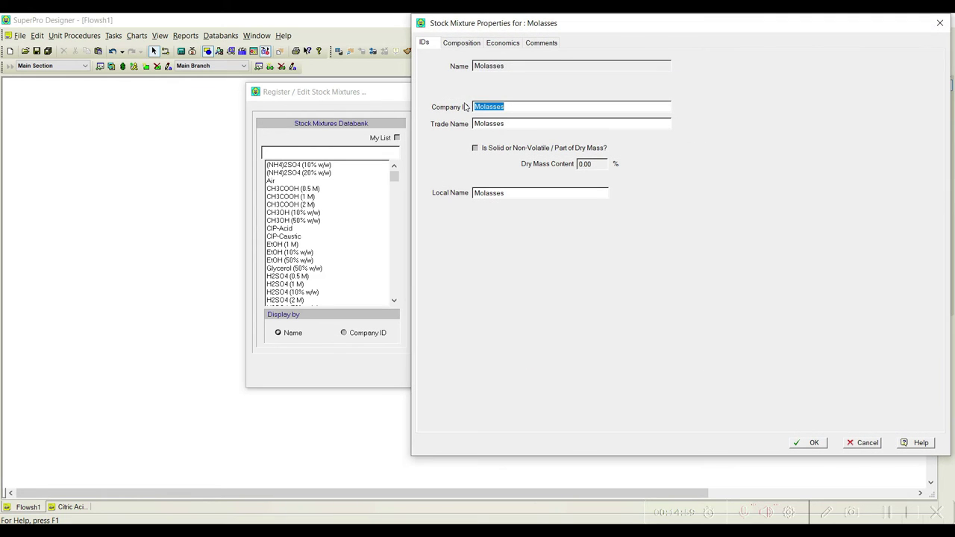
pyautogui.click(474, 39)
pyautogui.moveTo(519, 29); pyautogui.dragTo(406, 32)
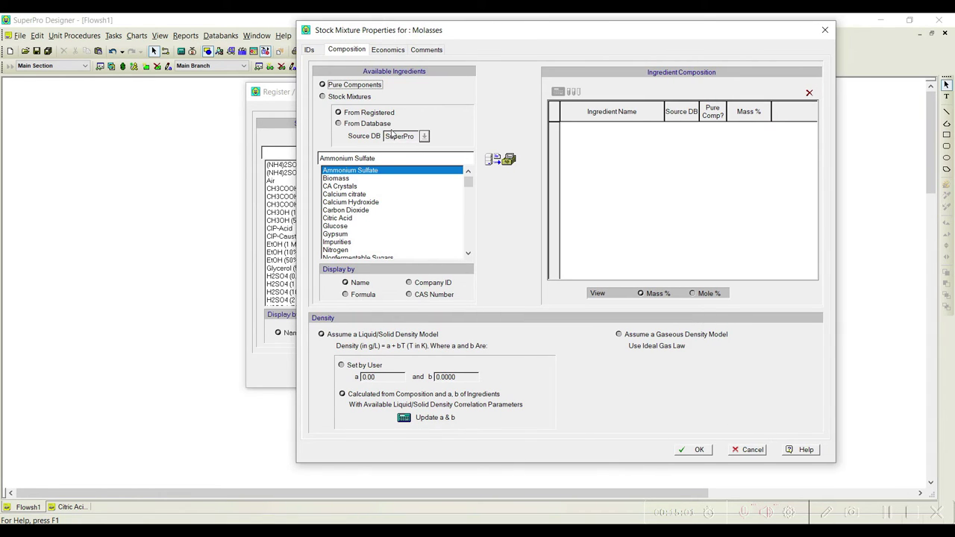
pyautogui.click(358, 226)
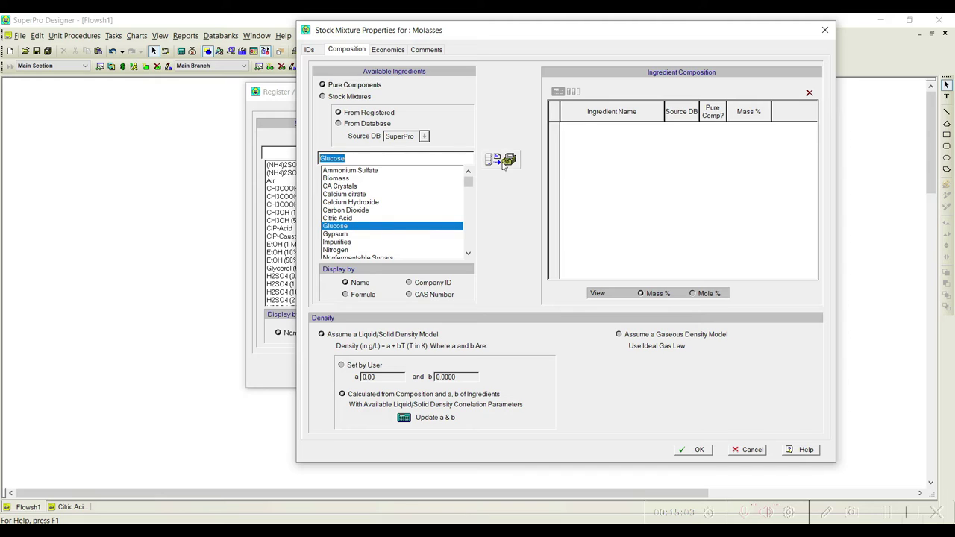
pyautogui.click(496, 159)
pyautogui.click(467, 253)
pyautogui.click(468, 253)
pyautogui.click(369, 242)
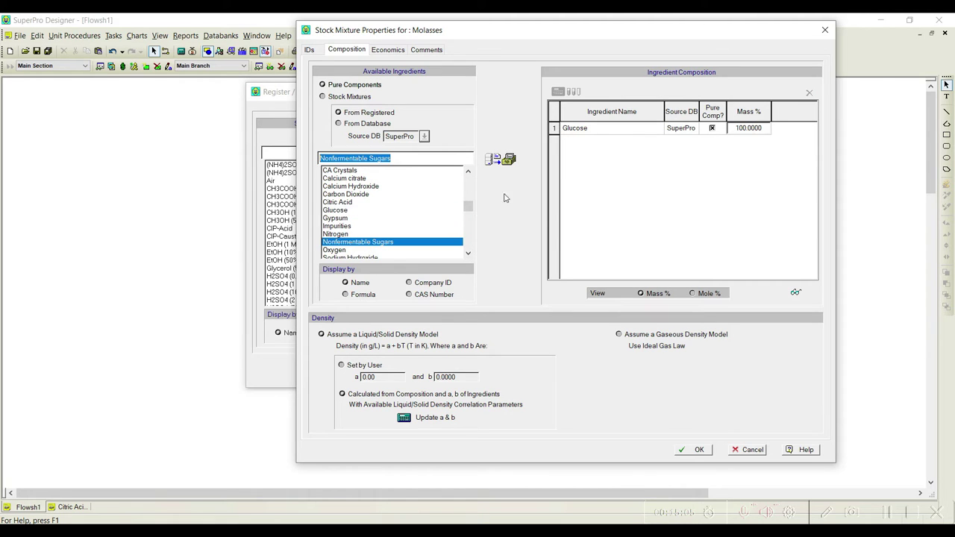
pyautogui.click(510, 163)
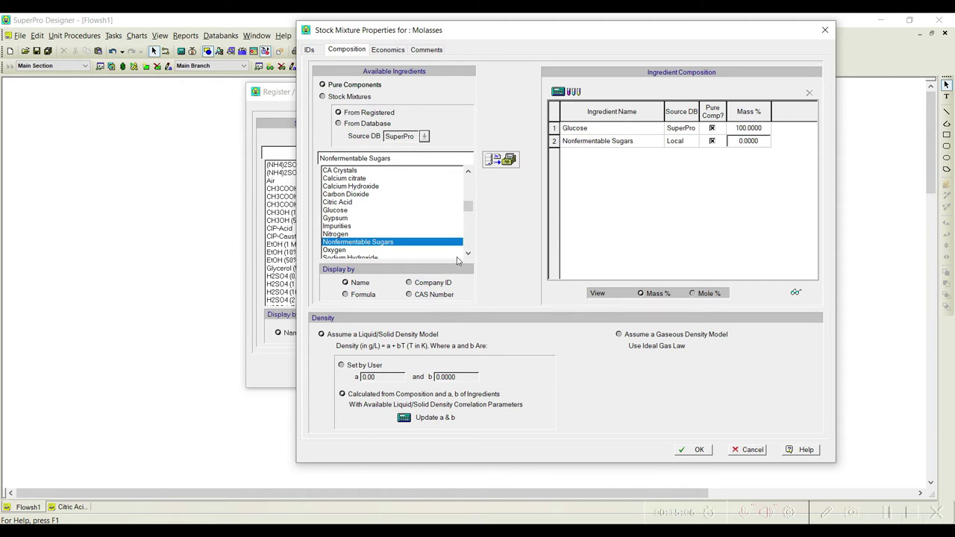
# Step: Add Impurities and Water as further ingredients of the Molasses mixture
pyautogui.click(351, 226)
pyautogui.click(496, 160)
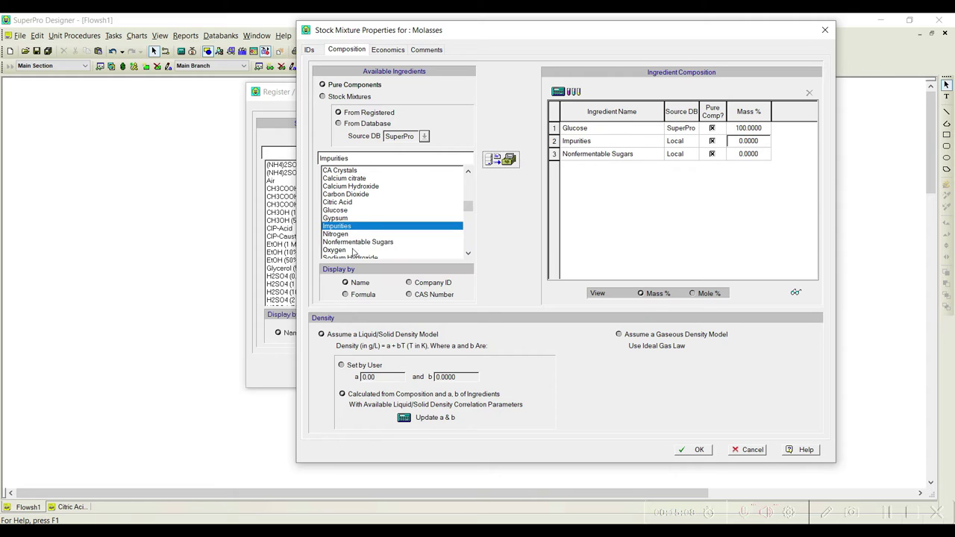
pyautogui.click(467, 253)
pyautogui.click(467, 252)
pyautogui.click(389, 258)
pyautogui.click(507, 166)
# Step: Set the Molasses mass percentages to Glucose 50, Impurities 1, Nonfermentable Sugars 20 and Water 29, and accept the composition
pyautogui.click(759, 128)
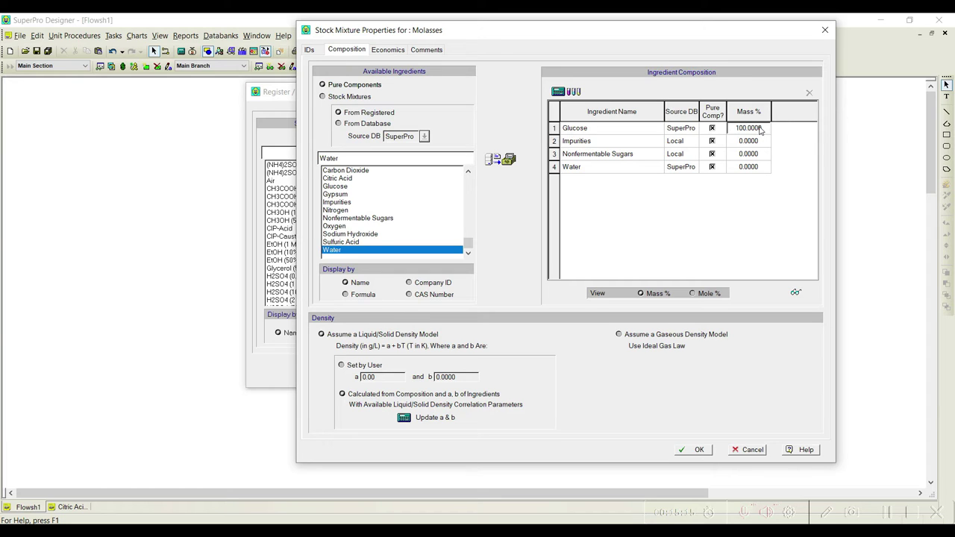
pyautogui.write('50')
pyautogui.press('Return')
pyautogui.write('1')
pyautogui.press('Return')
pyautogui.write('20')
pyautogui.press('Return')
pyautogui.write('25')
pyautogui.click(711, 167)
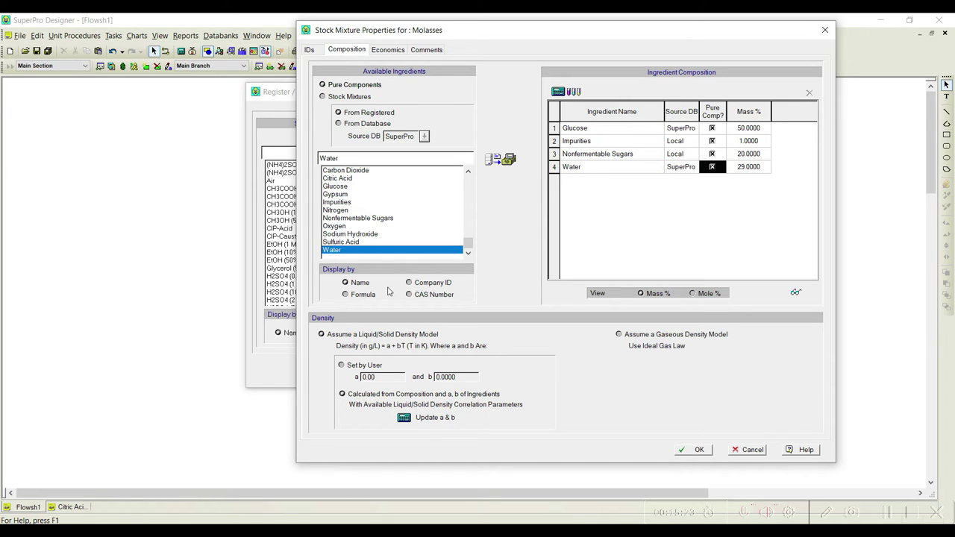
pyautogui.click(694, 449)
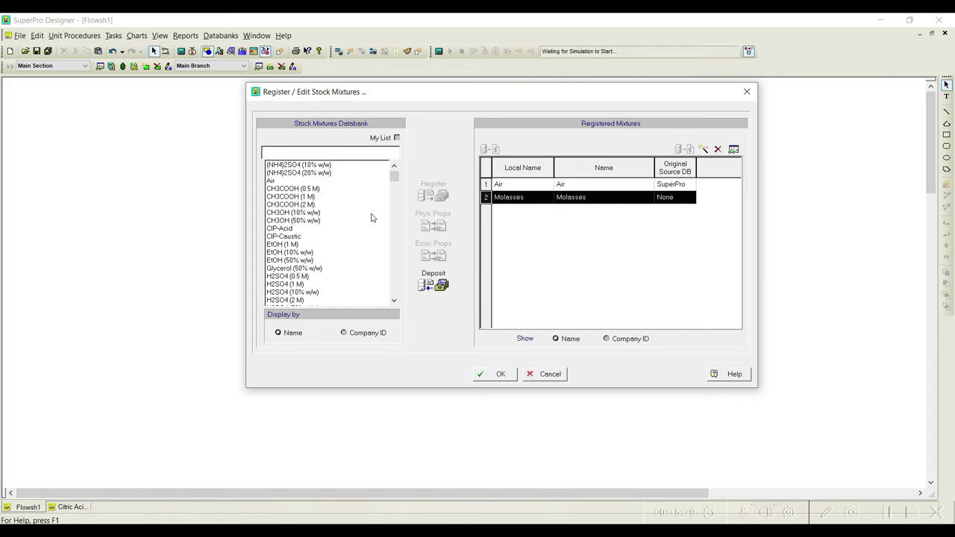
# Step: Register a new stock mixture named Lime (33%) with its properties initialized to zero
pyautogui.click(703, 149)
pyautogui.write('Lime (33')
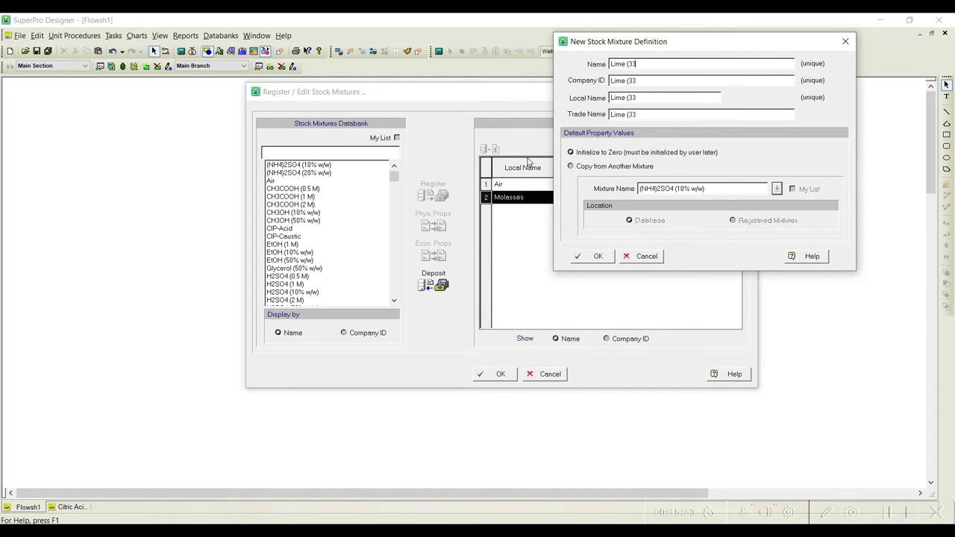
pyautogui.write('%)')
pyautogui.click(593, 256)
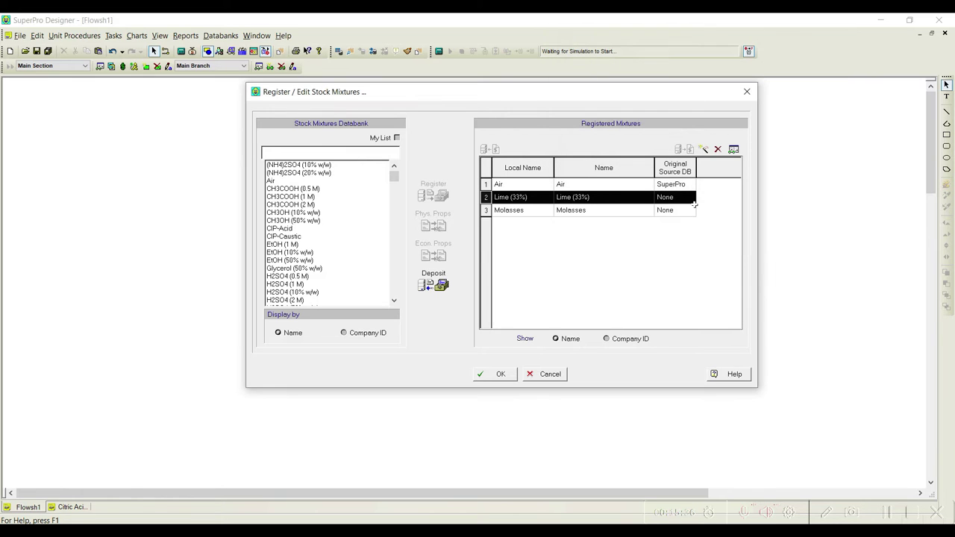
# Step: Add the registered components Calcium Hydroxide and Water to the composition of the Lime (33%) mixture
pyautogui.click(734, 150)
pyautogui.click(459, 42)
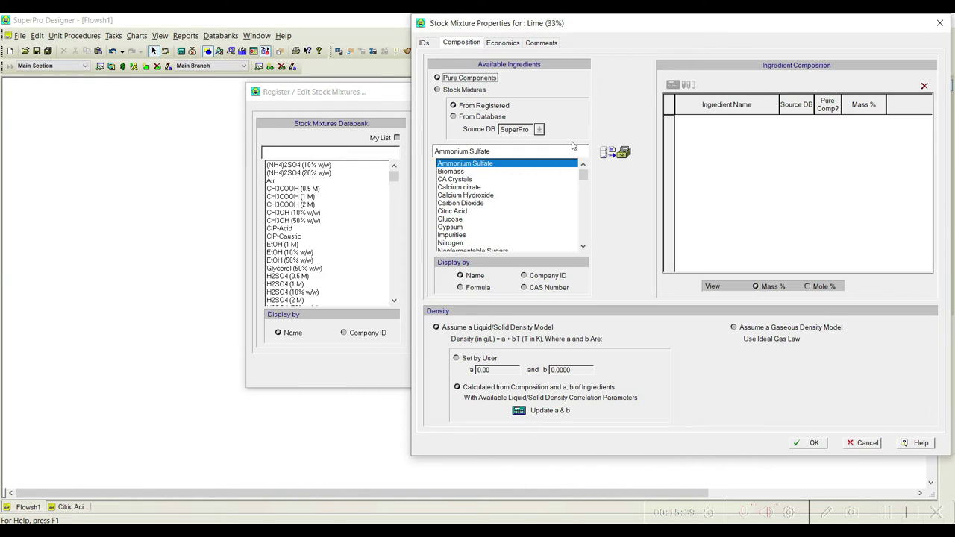
pyautogui.click(481, 195)
pyautogui.click(609, 155)
pyautogui.scroll(-2, 508, 205)
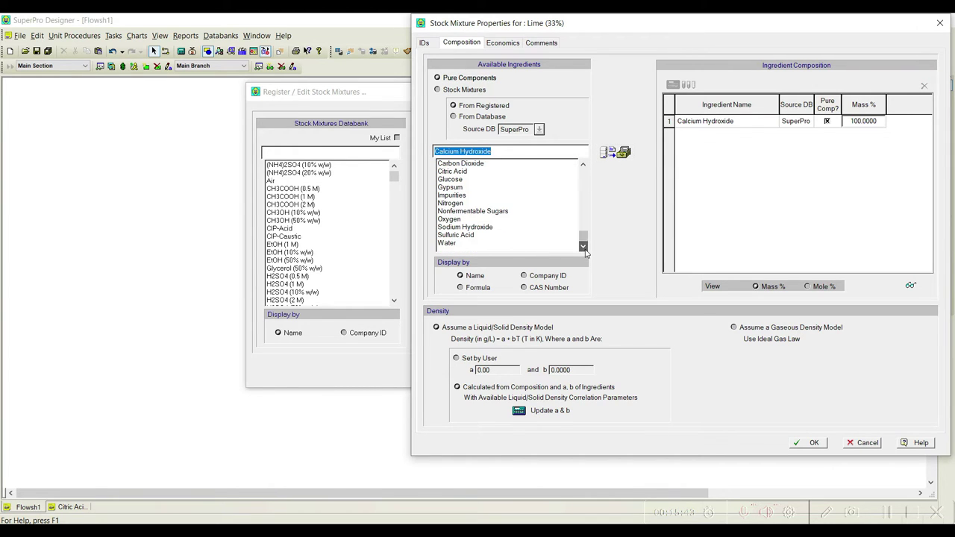
pyautogui.click(502, 243)
pyautogui.click(619, 154)
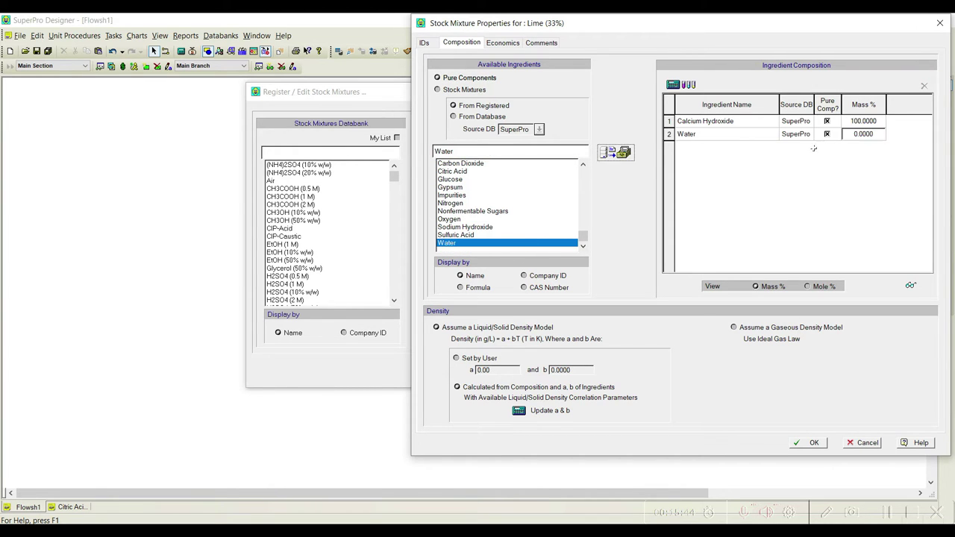
# Step: Set the Lime (33%) mass percentages to Calcium Hydroxide 33 and Water 67, and accept the composition
pyautogui.click(850, 121)
pyautogui.write('33')
pyautogui.press('Return')
pyautogui.write('67')
pyautogui.press('Return')
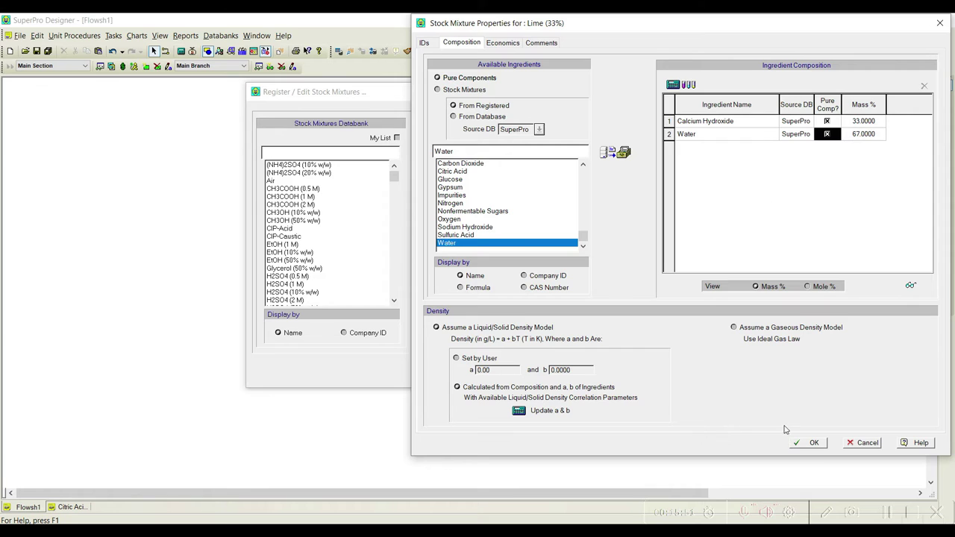
pyautogui.click(814, 442)
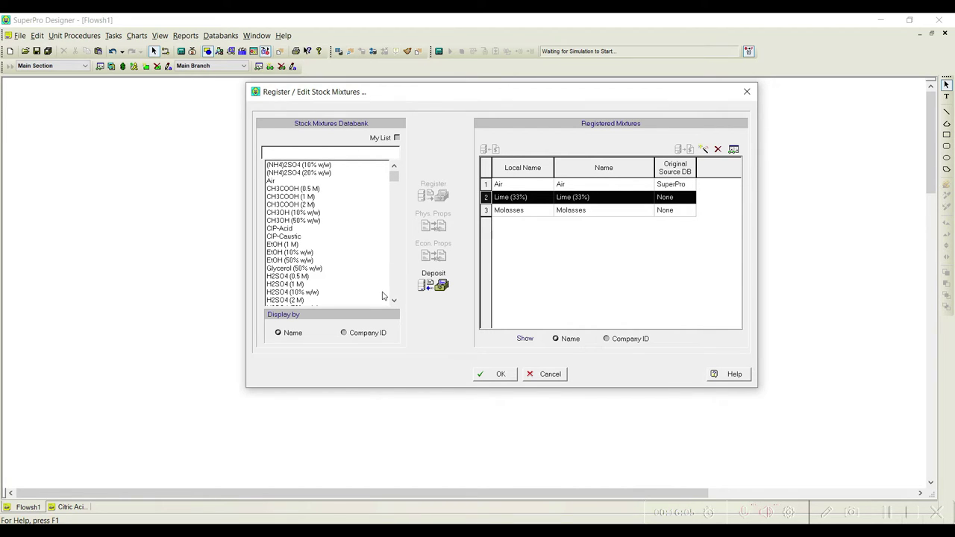
# Step: Register the databank stock mixtures H2SO4 (10% w/w) and NaOH (1 M), and accept the list of registered mixtures
pyautogui.click(307, 291)
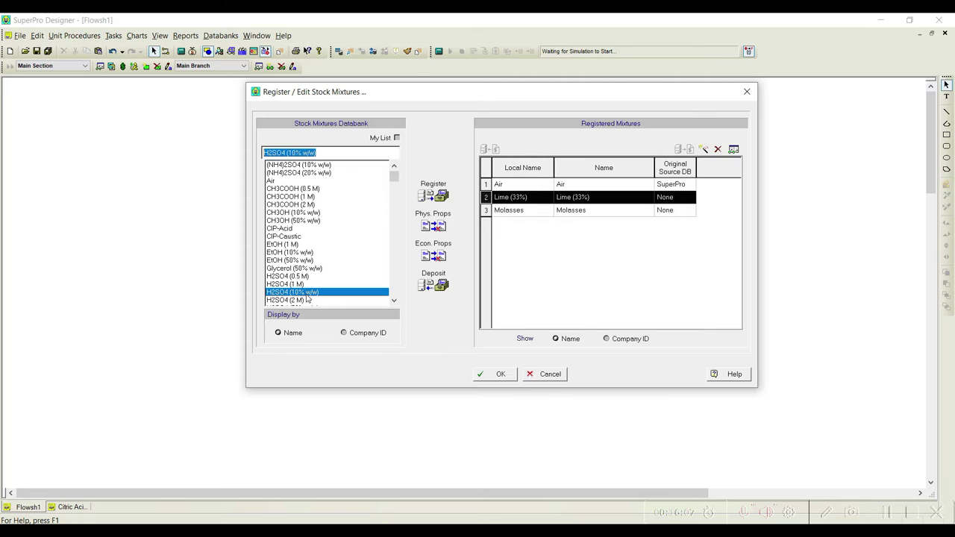
pyautogui.click(433, 195)
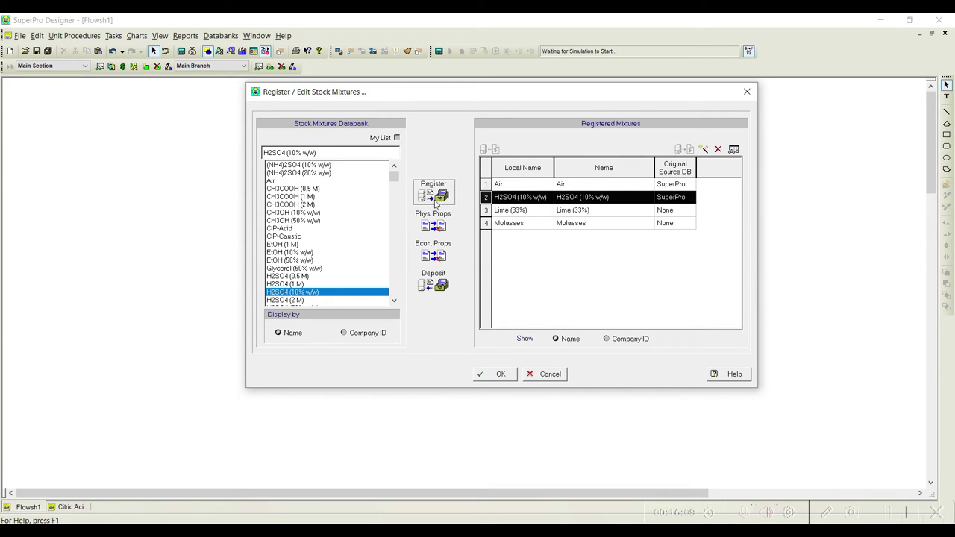
pyautogui.click(317, 152)
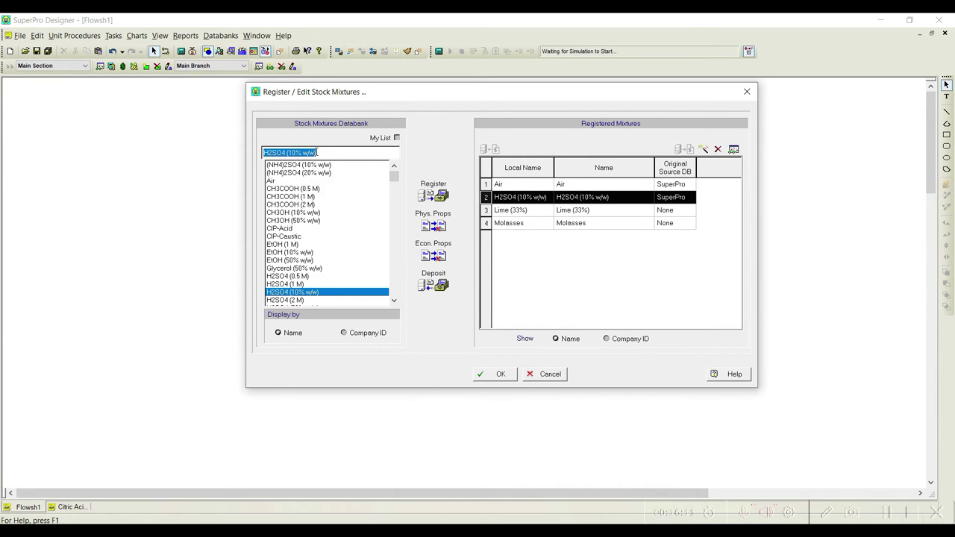
pyautogui.click(394, 301)
pyautogui.scroll(-5, 274, 289)
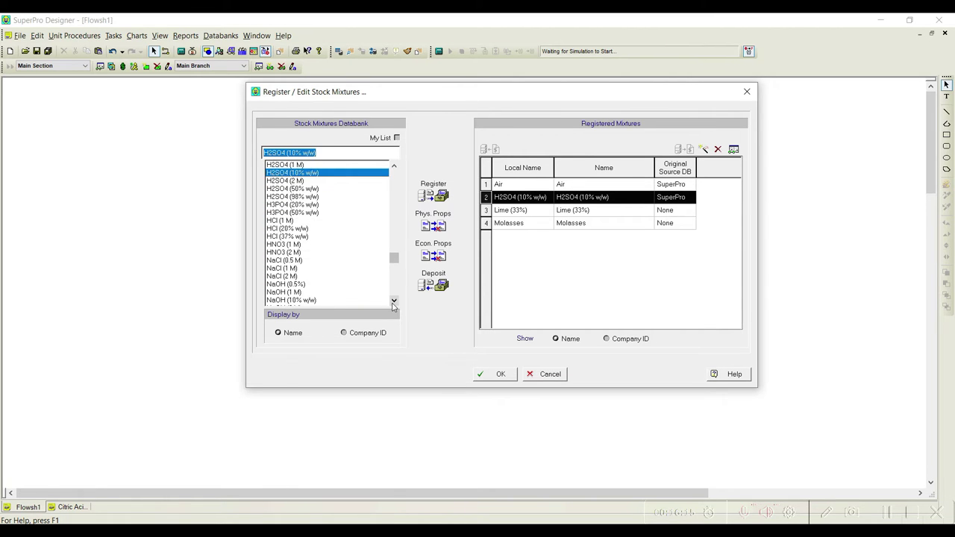
pyautogui.click(286, 269)
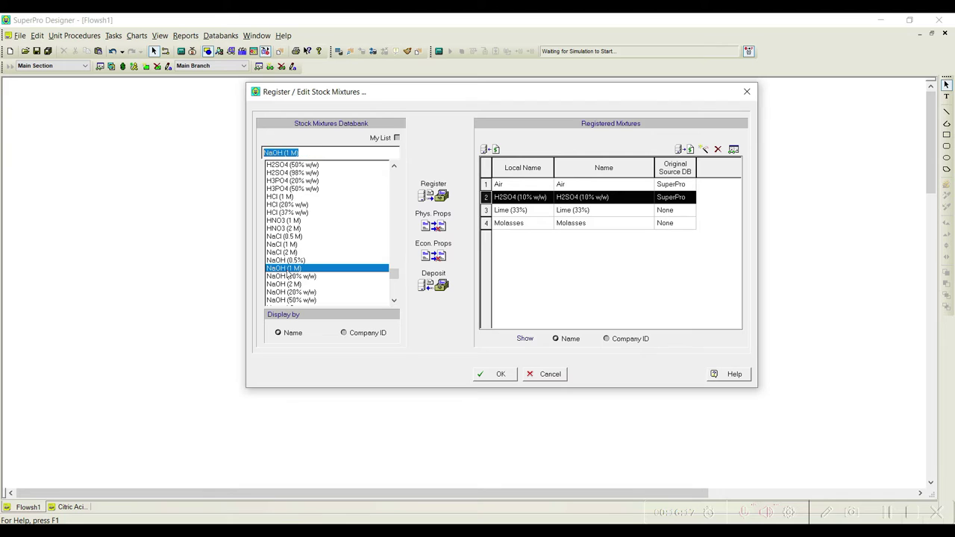
pyautogui.click(437, 195)
pyautogui.click(509, 375)
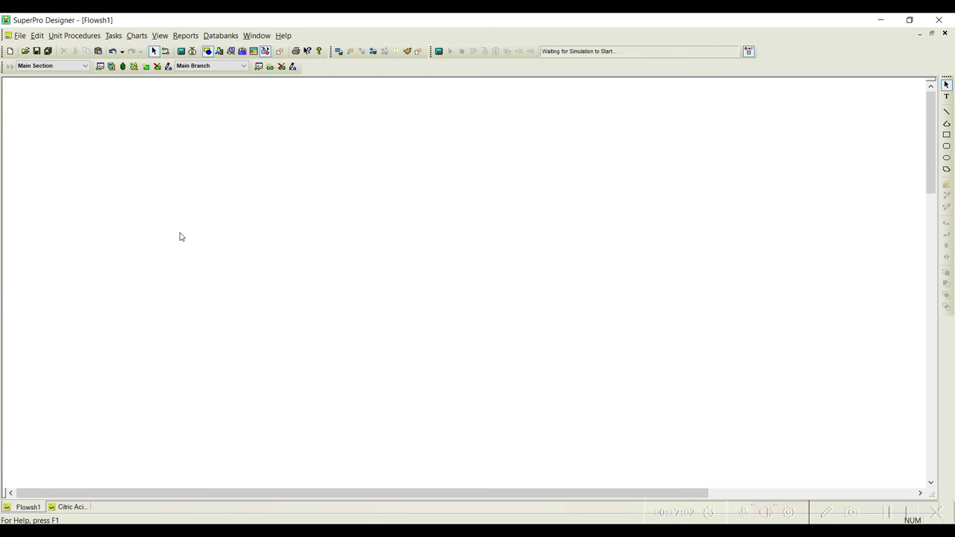
# Step: Add a bulk flow 3-Way Distribution splitting procedure and position it near the left edge of the flowsheet
pyautogui.click(71, 36)
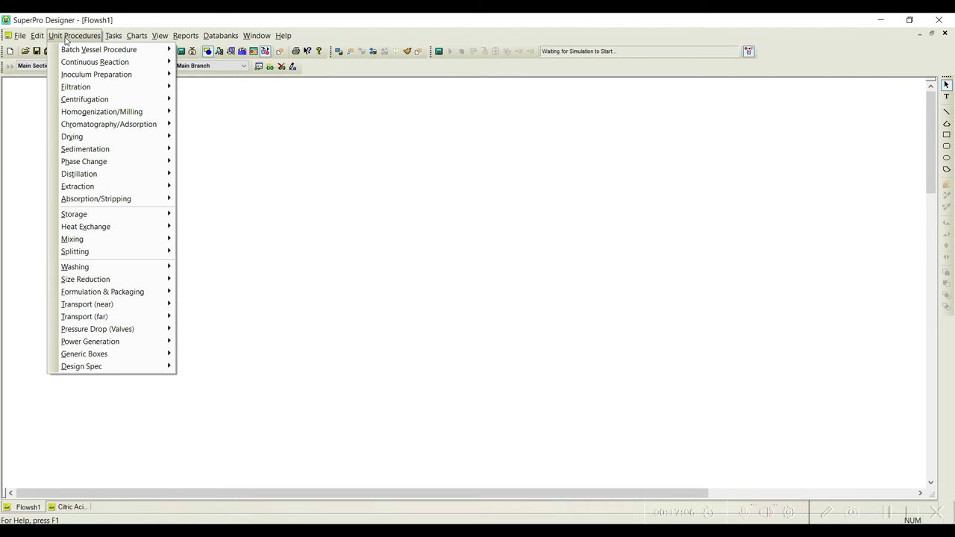
pyautogui.moveTo(98, 255)
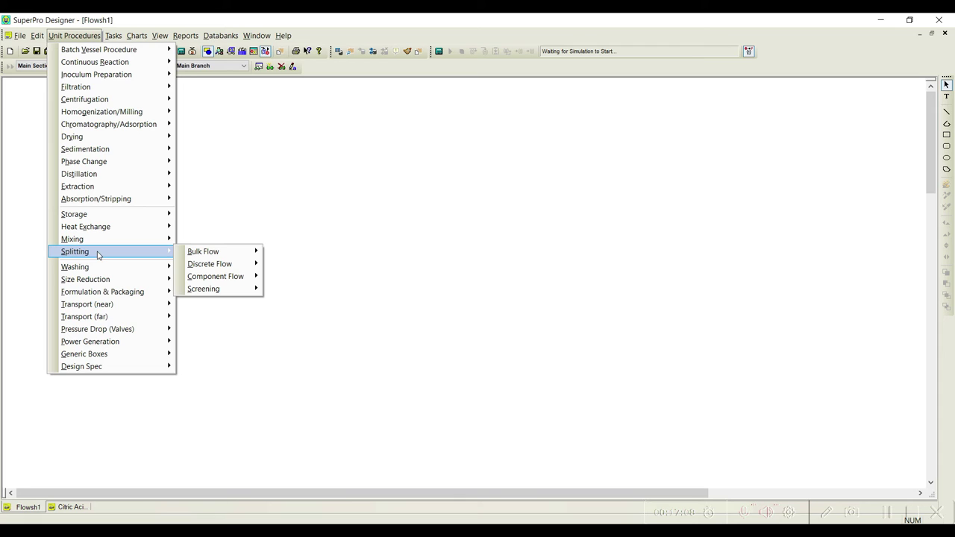
pyautogui.moveTo(202, 254)
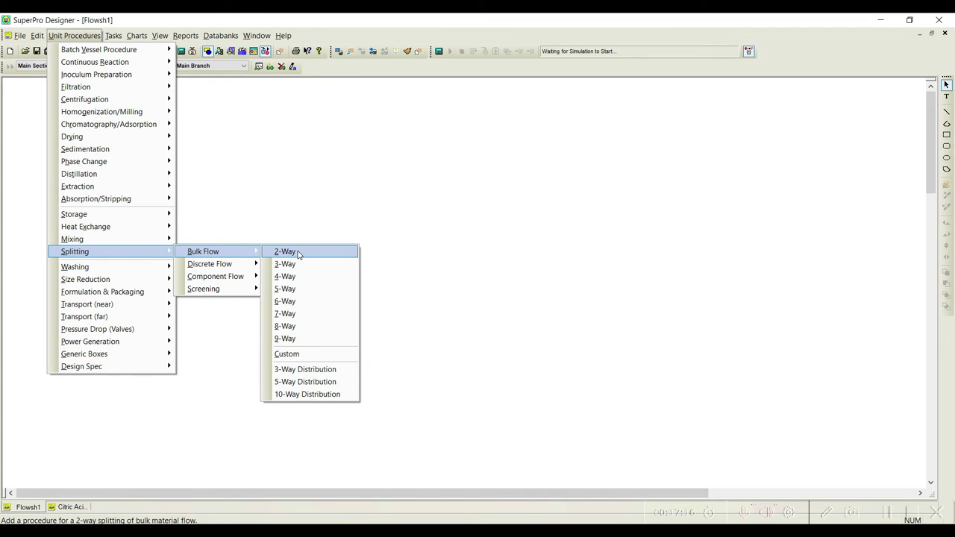
pyautogui.click(311, 370)
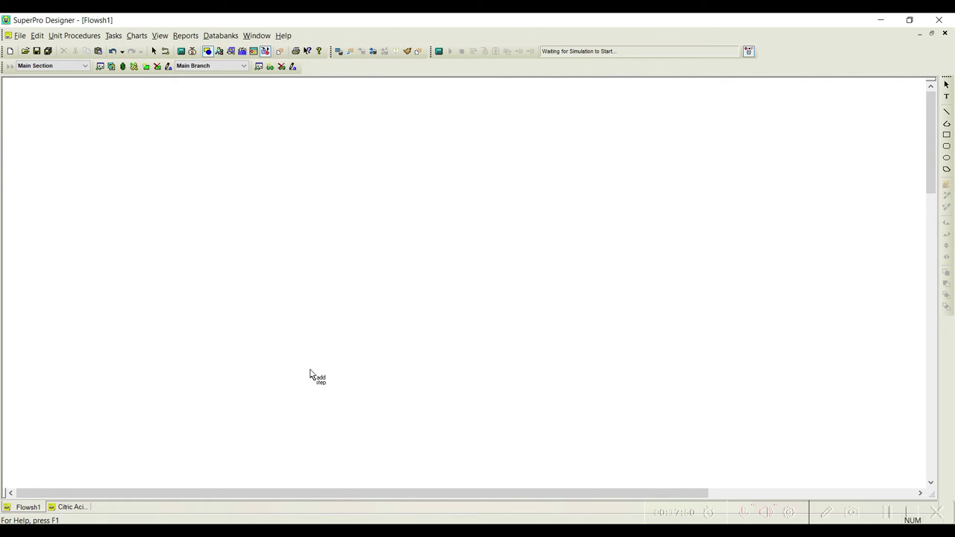
pyautogui.click(74, 35)
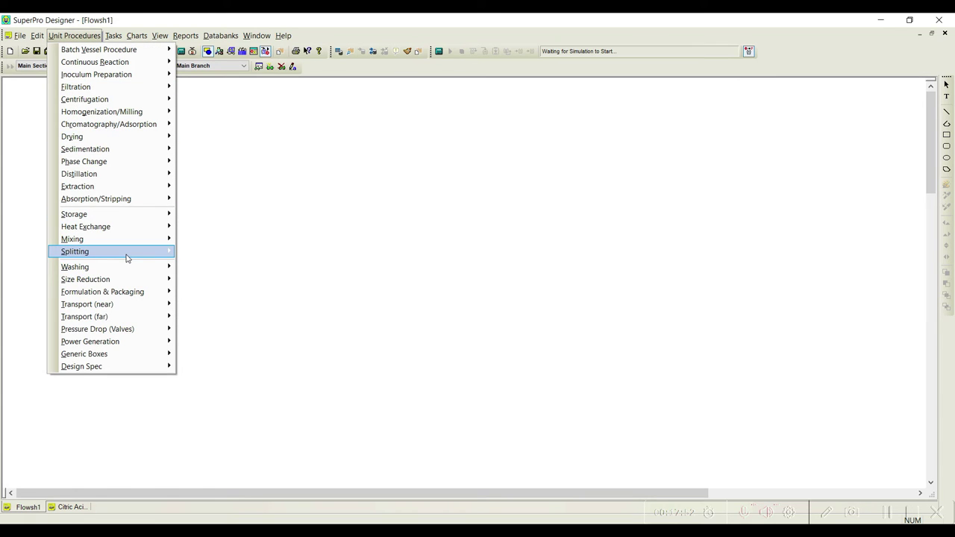
pyautogui.moveTo(127, 258)
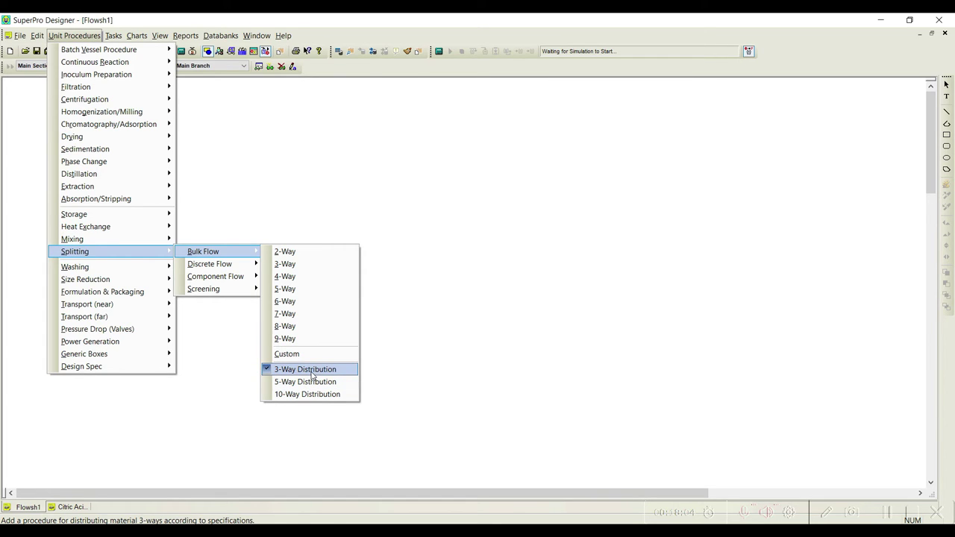
pyautogui.click(203, 252)
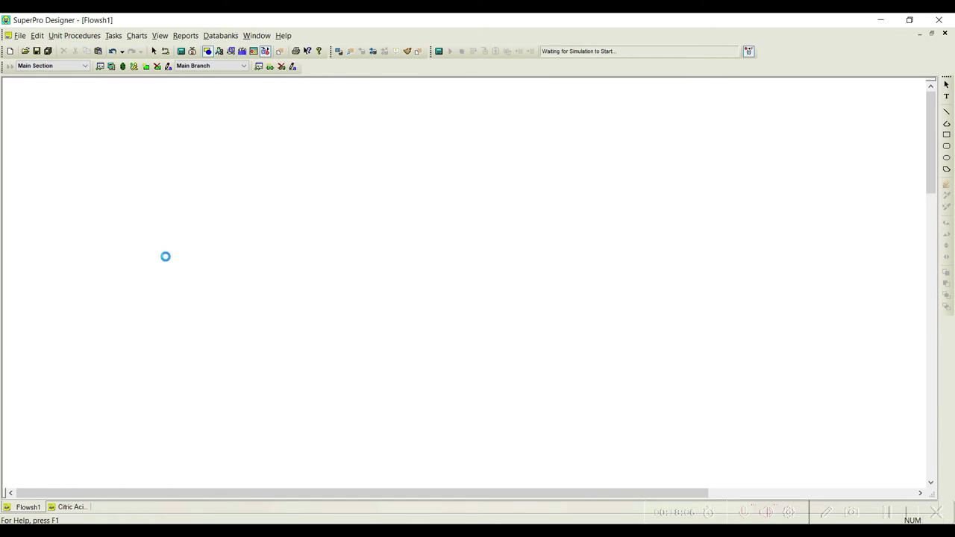
pyautogui.click(430, 267)
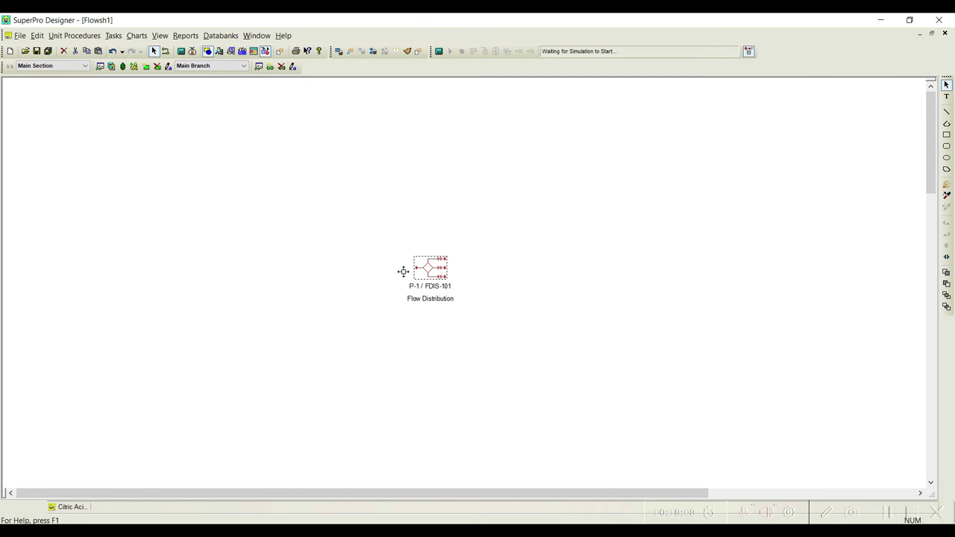
pyautogui.moveTo(73, 270); pyautogui.dragTo(73, 270)
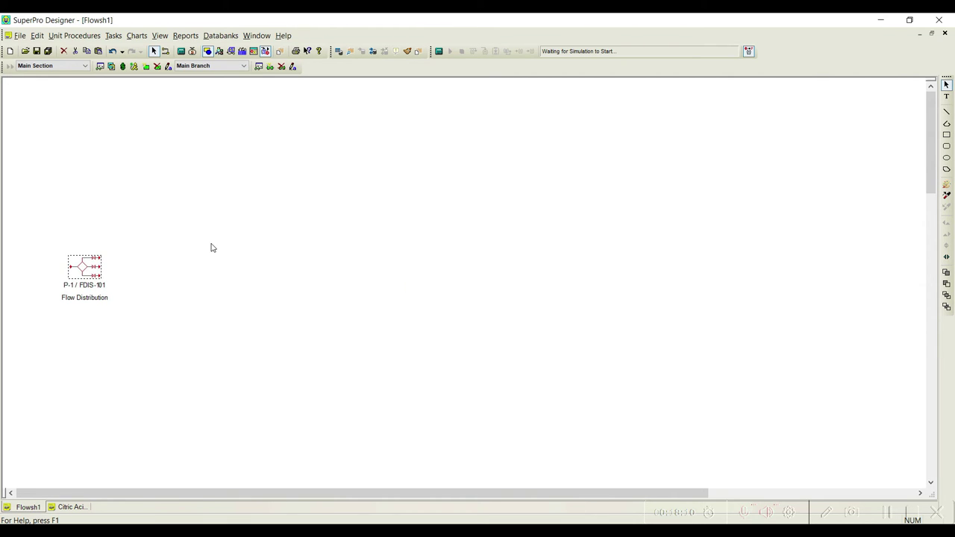
# Step: Add a Blending / Storage vessel procedure and position it above and to the right of the flow distribution unit
pyautogui.click(73, 37)
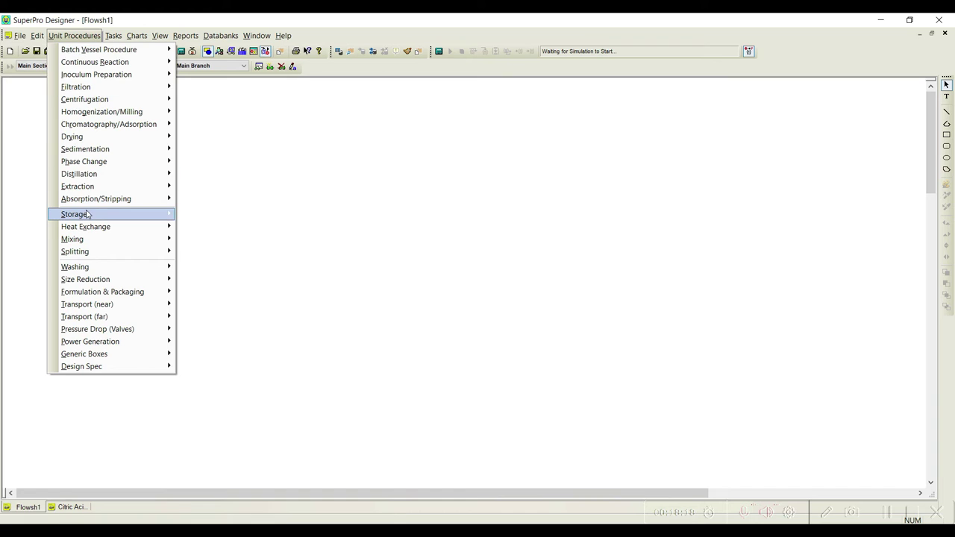
pyautogui.moveTo(75, 214)
pyautogui.moveTo(203, 214)
pyautogui.moveTo(278, 218)
pyautogui.click(361, 215)
pyautogui.click(193, 189)
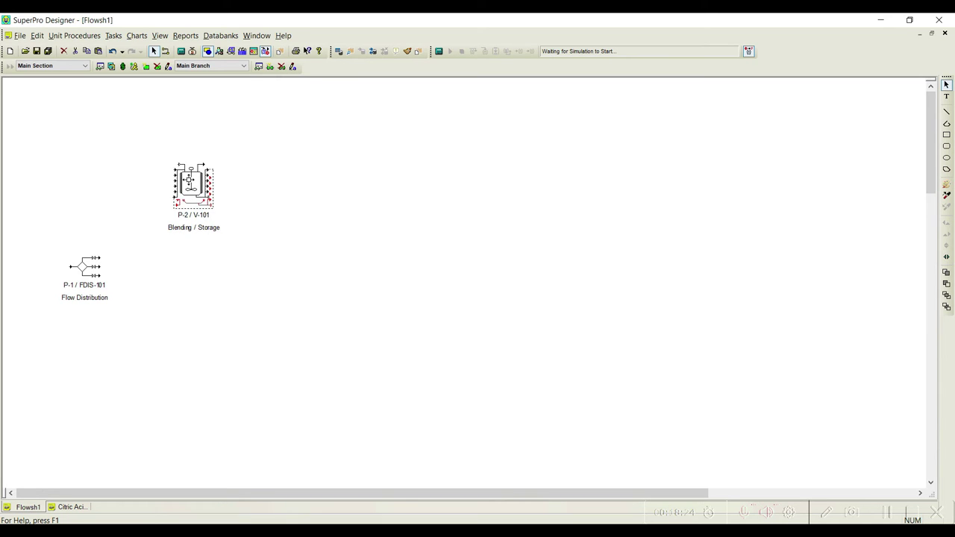
pyautogui.click(274, 195)
pyautogui.moveTo(188, 188); pyautogui.dragTo(182, 184)
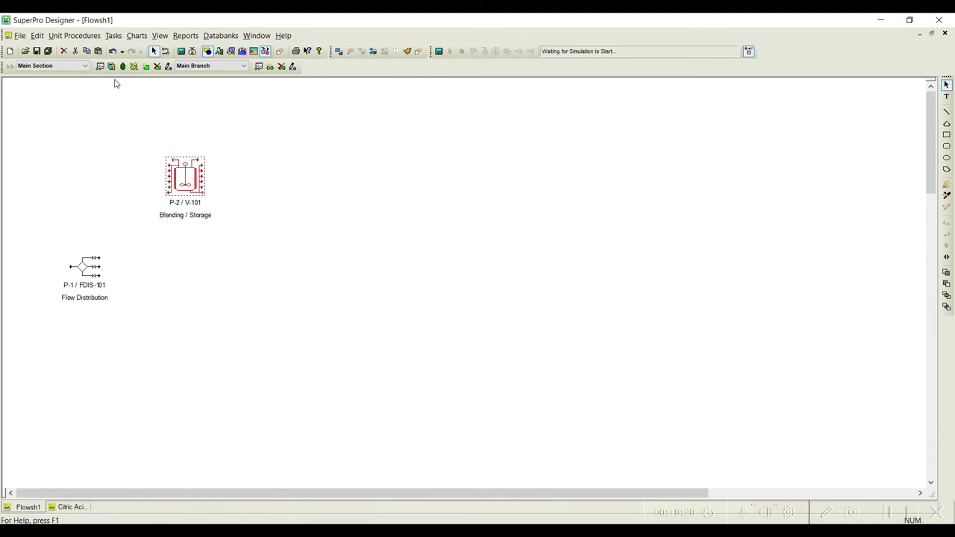
# Step: Add a Plate and Frame filtration procedure and position it to the right of the blending vessel
pyautogui.click(82, 36)
pyautogui.moveTo(85, 88)
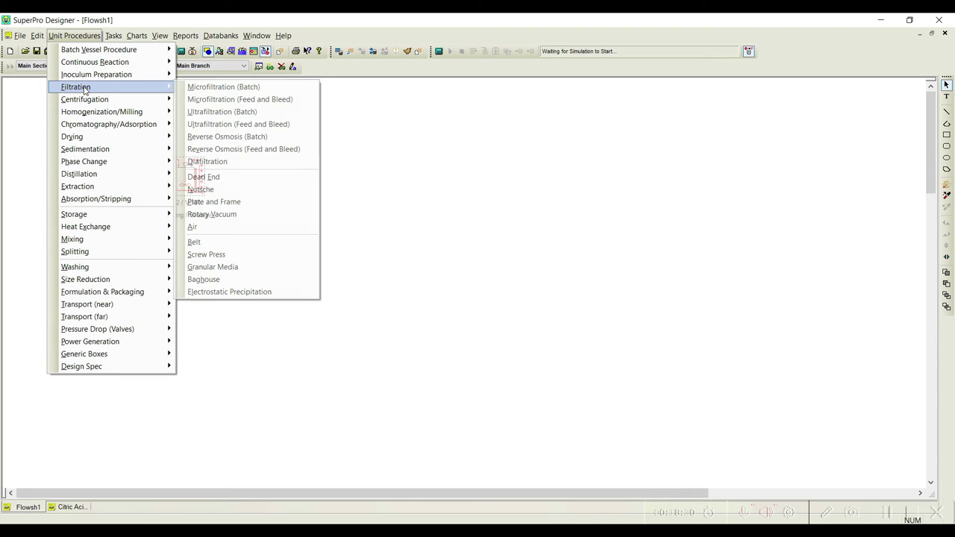
pyautogui.click(248, 203)
pyautogui.click(298, 185)
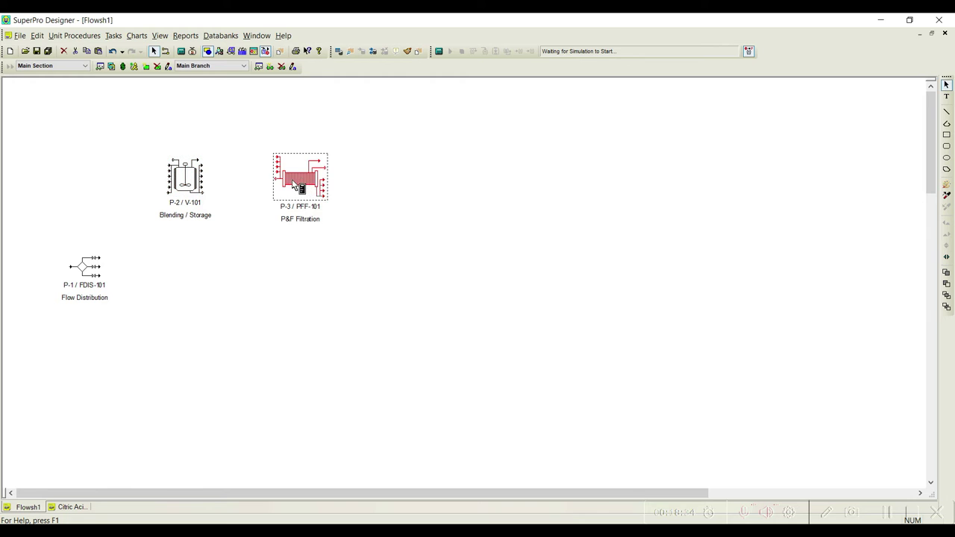
pyautogui.moveTo(296, 187); pyautogui.dragTo(309, 193)
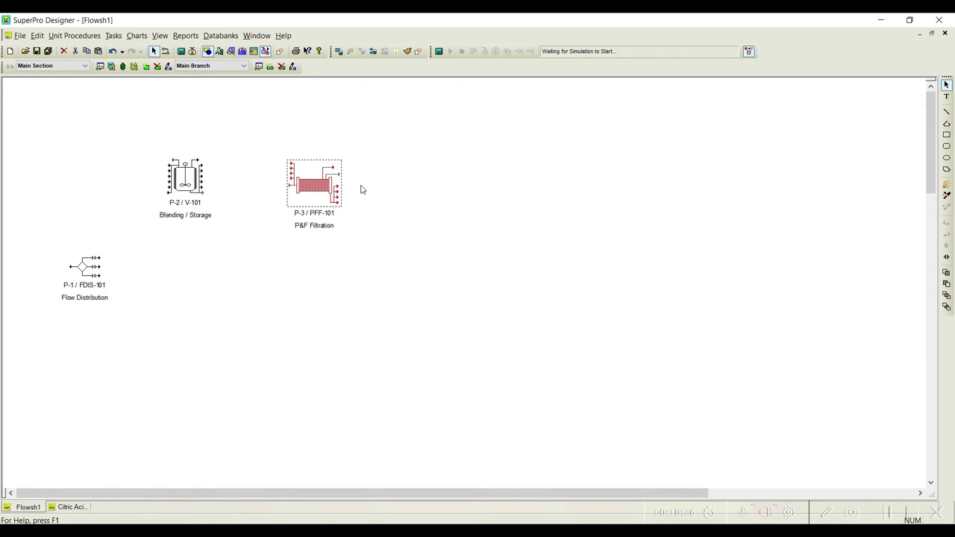
pyautogui.click(360, 190)
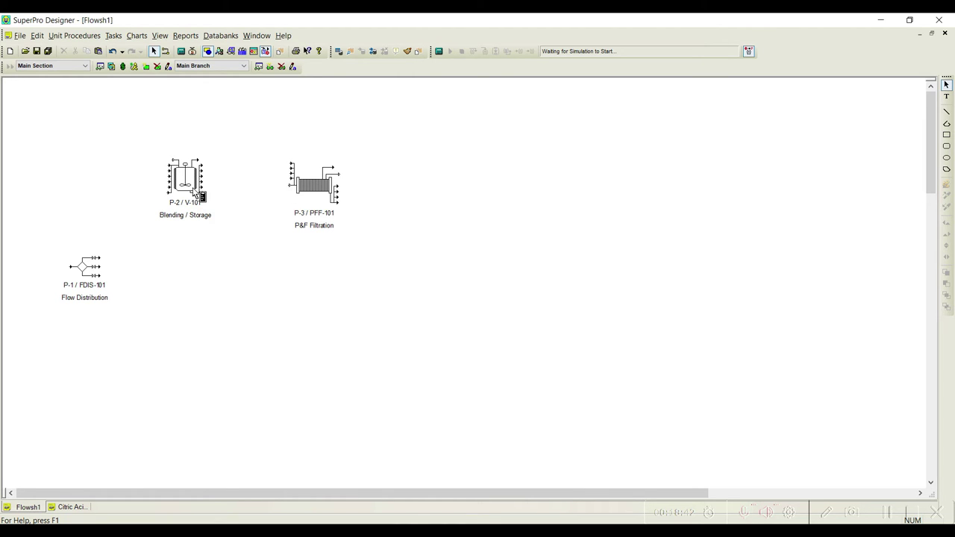
# Step: Add a second Blending / Storage vessel procedure and align it to the right of the plate and frame filter
pyautogui.click(75, 36)
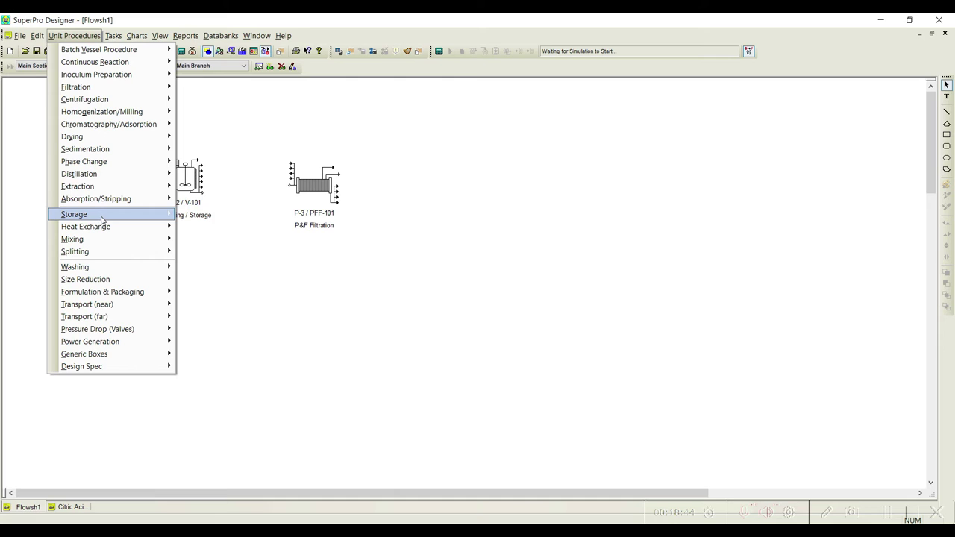
pyautogui.moveTo(144, 215)
pyautogui.moveTo(202, 217)
pyautogui.moveTo(278, 215)
pyautogui.click(358, 214)
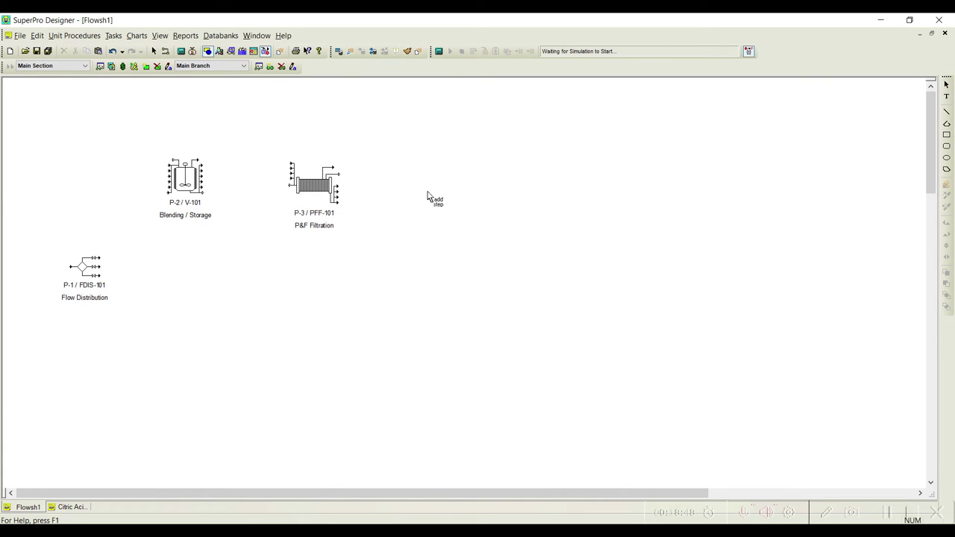
pyautogui.click(434, 186)
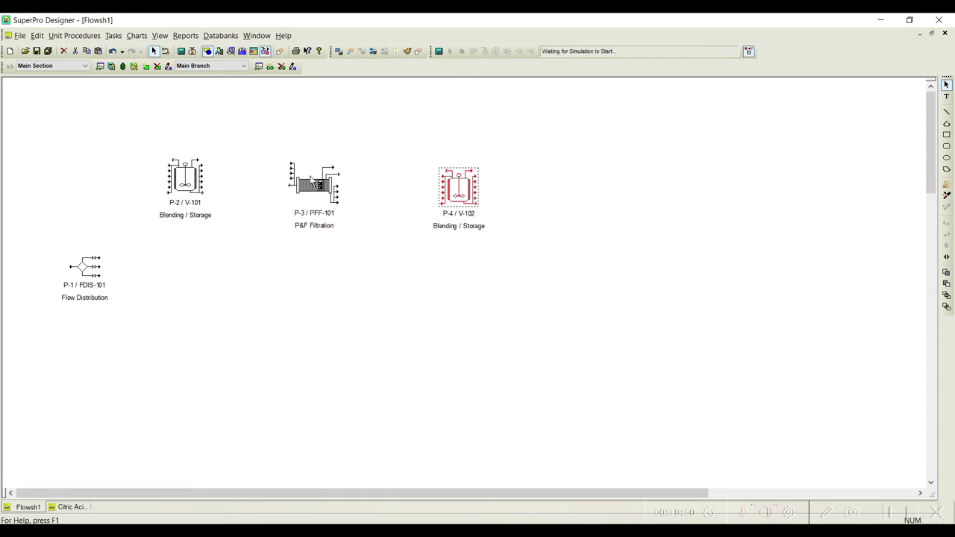
pyautogui.moveTo(469, 206); pyautogui.dragTo(463, 207)
pyautogui.click(516, 188)
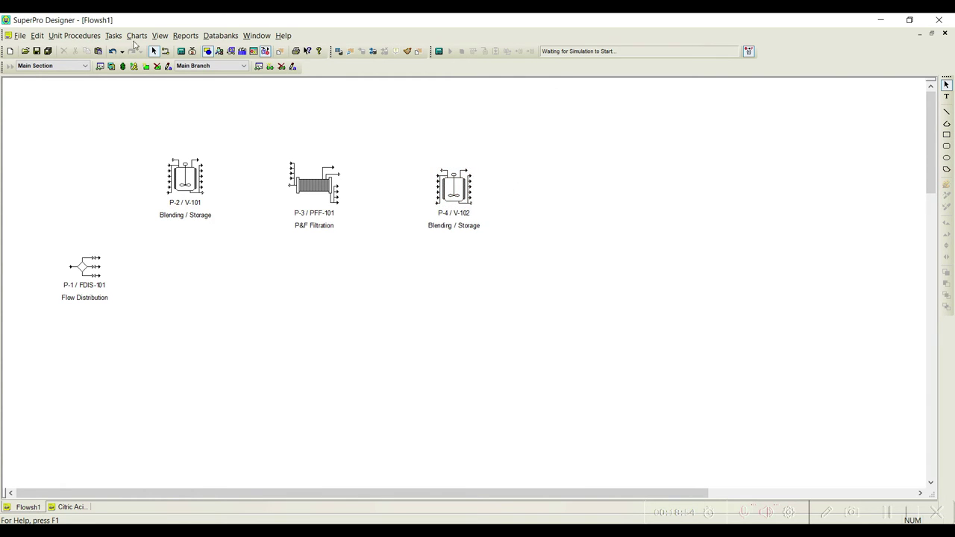
# Step: Add a PBA Chromatography (Simplified) procedure to the right of the second blending vessel
pyautogui.click(63, 36)
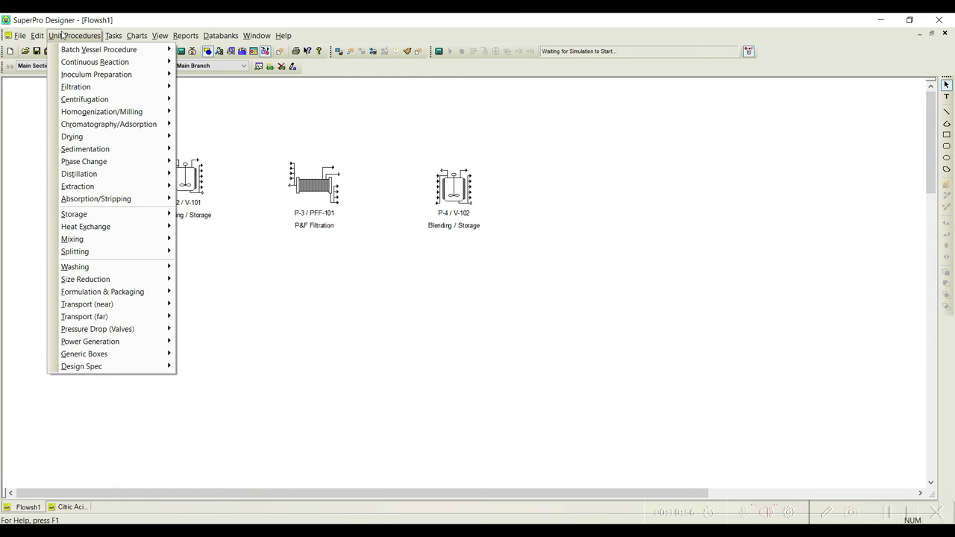
pyautogui.moveTo(112, 124)
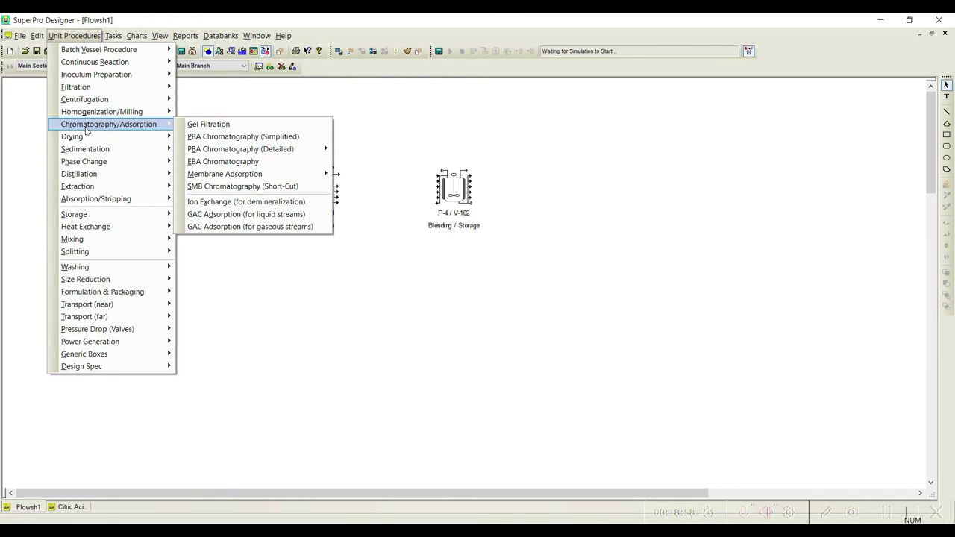
pyautogui.click(243, 137)
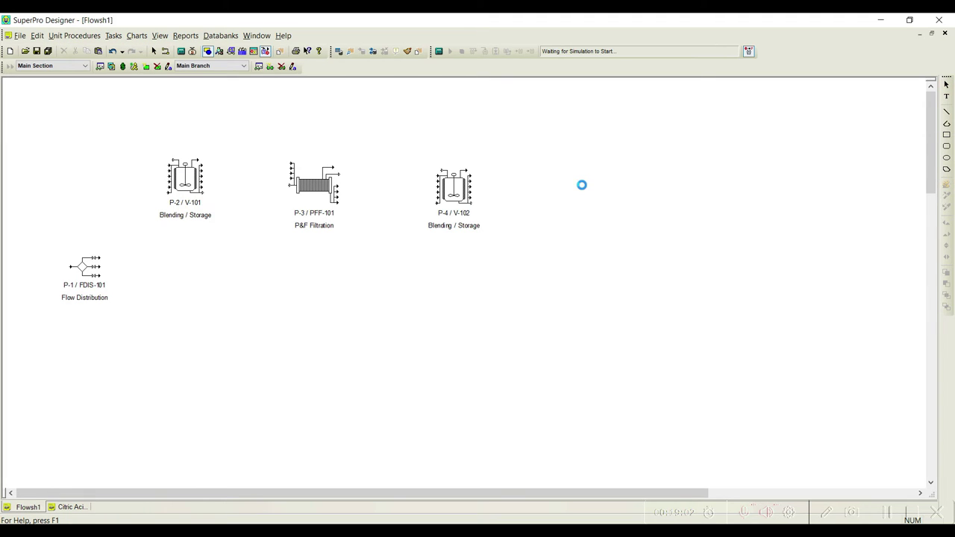
pyautogui.click(572, 197)
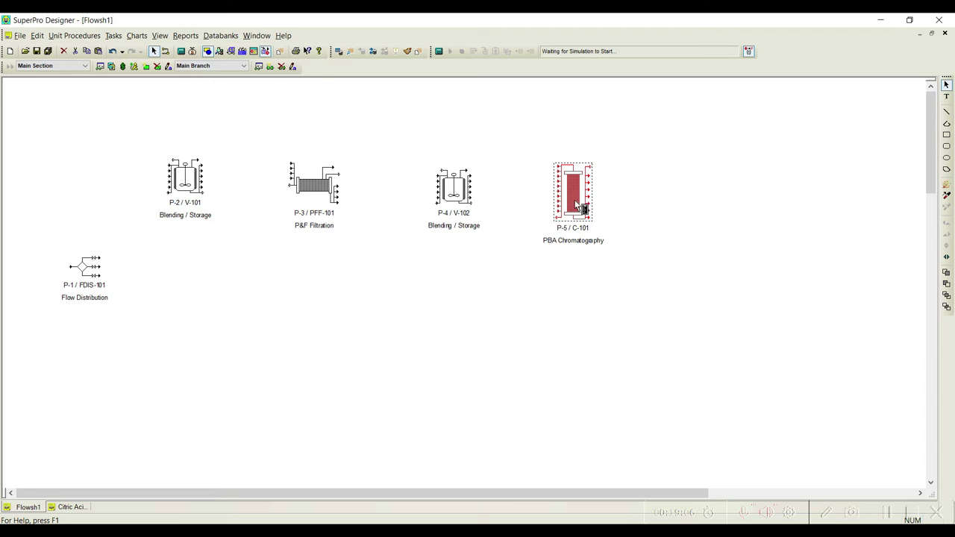
# Step: Add a third Blending / Storage vessel procedure and position it to the right of the PBA chromatography column
pyautogui.click(74, 37)
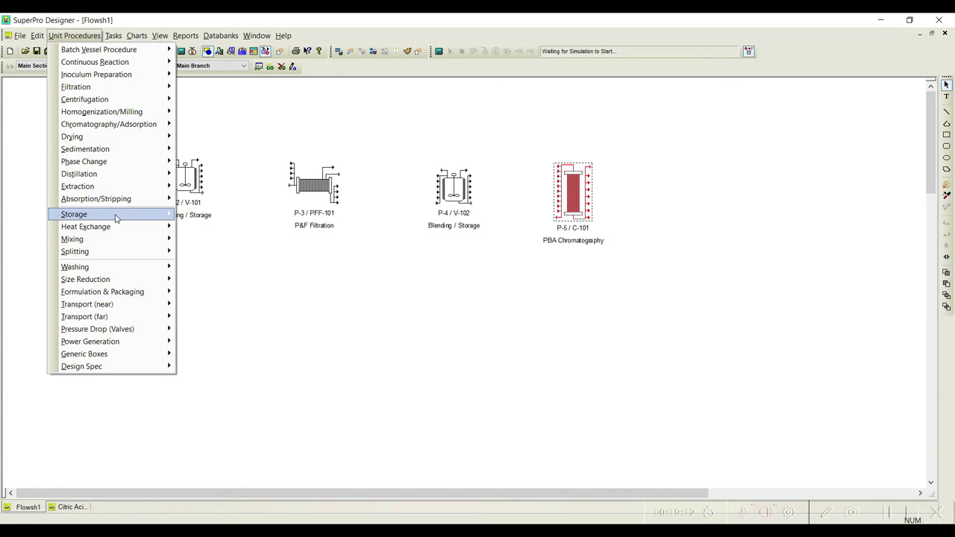
pyautogui.moveTo(115, 214)
pyautogui.moveTo(224, 217)
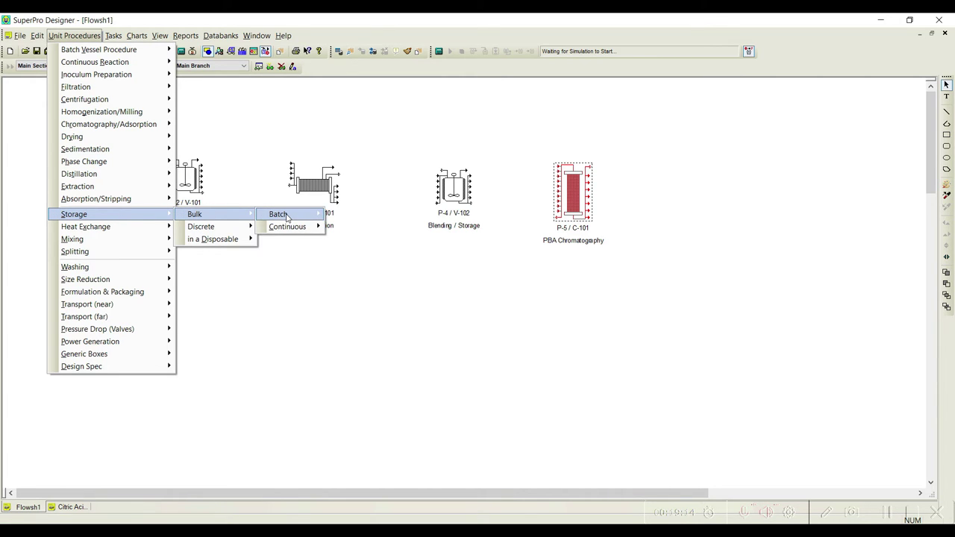
pyautogui.moveTo(280, 215)
pyautogui.click(358, 215)
pyautogui.click(681, 187)
pyautogui.moveTo(682, 192); pyautogui.dragTo(699, 202)
pyautogui.click(751, 224)
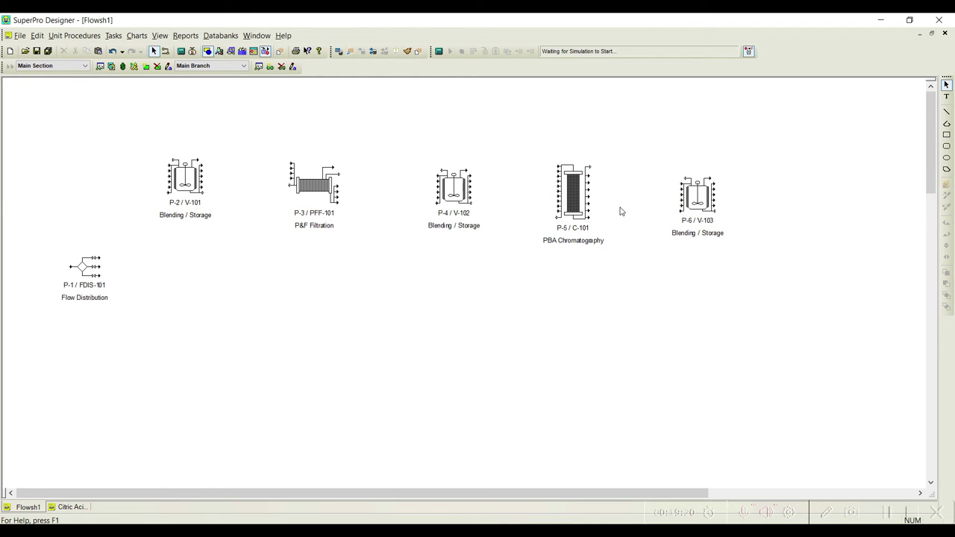
# Step: Add a Pasteurization procedure to the right of the third blending vessel, and shift the second blending vessel slightly left and down
pyautogui.click(68, 35)
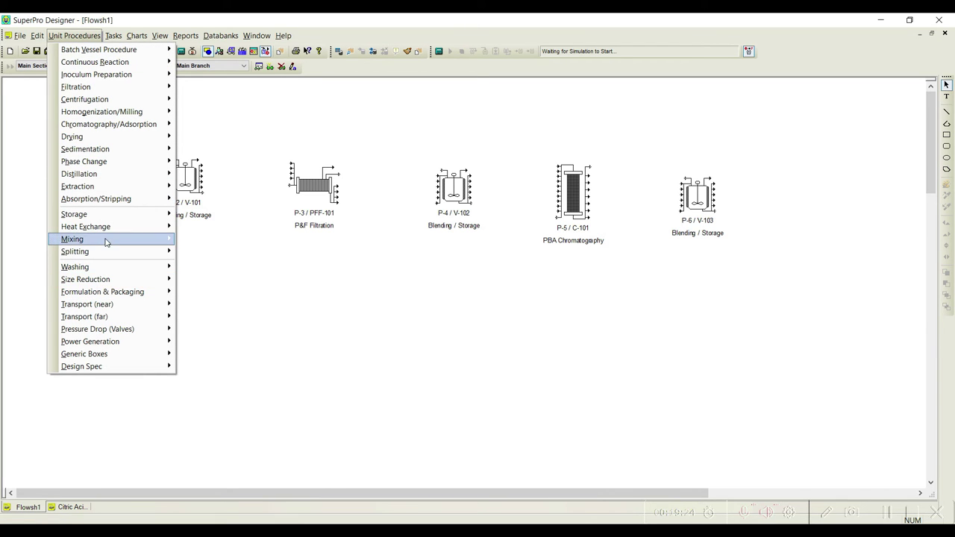
pyautogui.moveTo(108, 229)
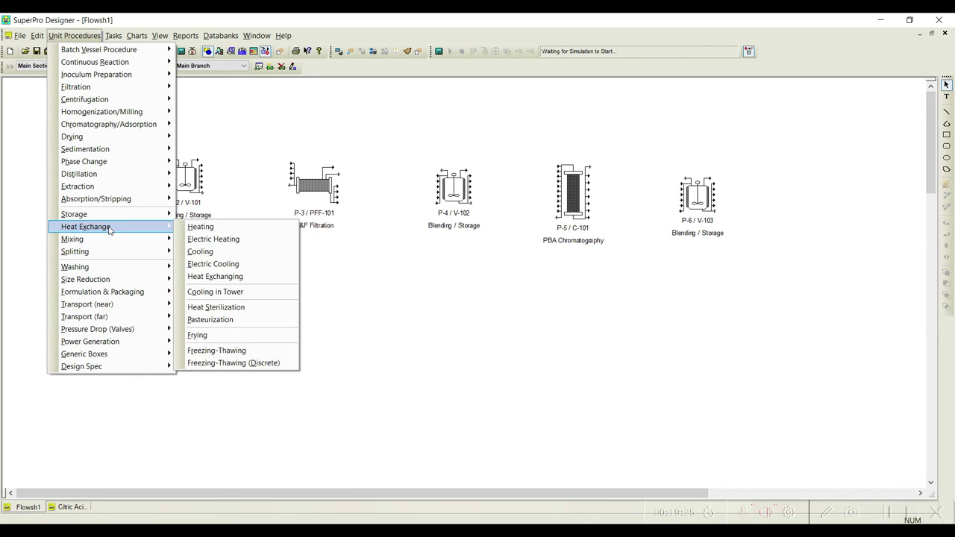
pyautogui.click(224, 319)
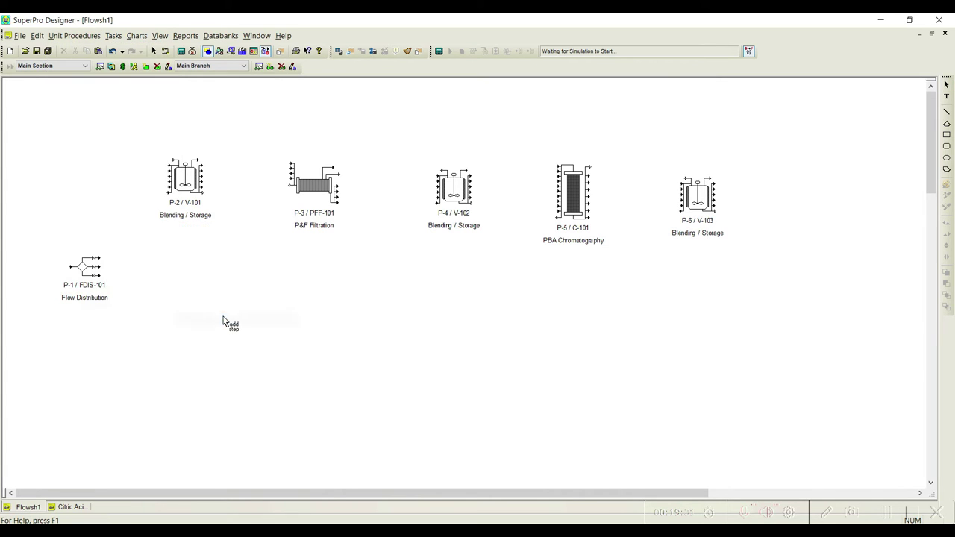
pyautogui.click(807, 206)
pyautogui.click(795, 309)
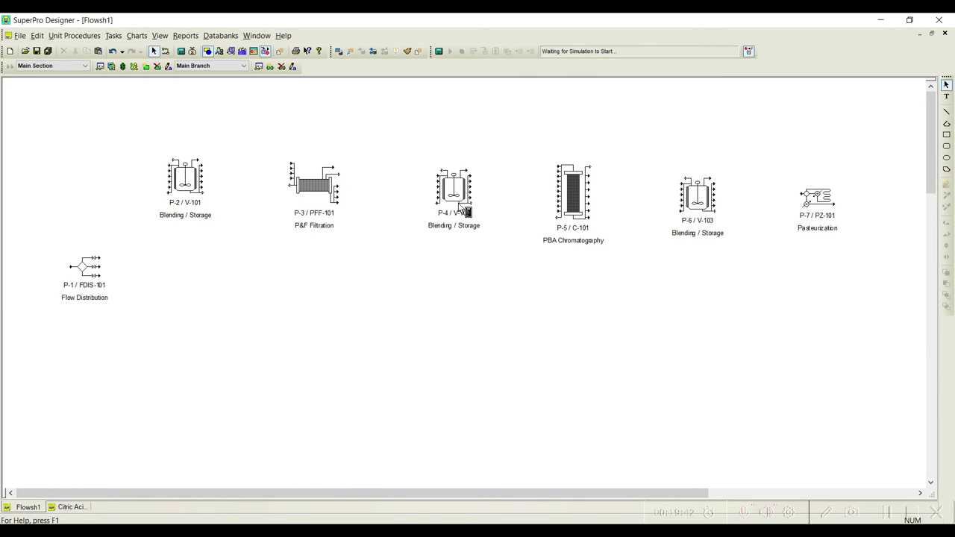
pyautogui.moveTo(461, 201); pyautogui.dragTo(453, 205)
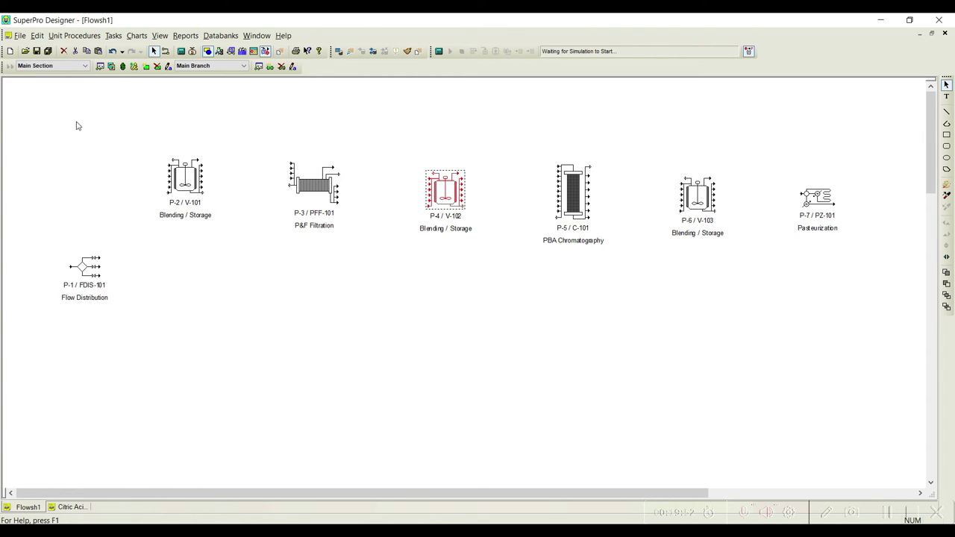
# Step: Add a bulk-flow Mixture Prep mixing procedure below and to the right of the flow distribution unit
pyautogui.click(75, 37)
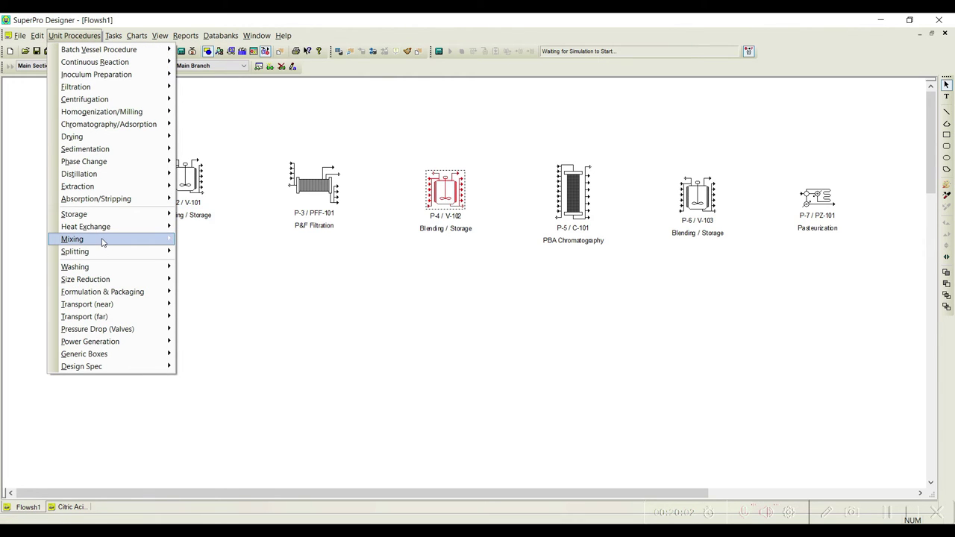
pyautogui.moveTo(221, 240)
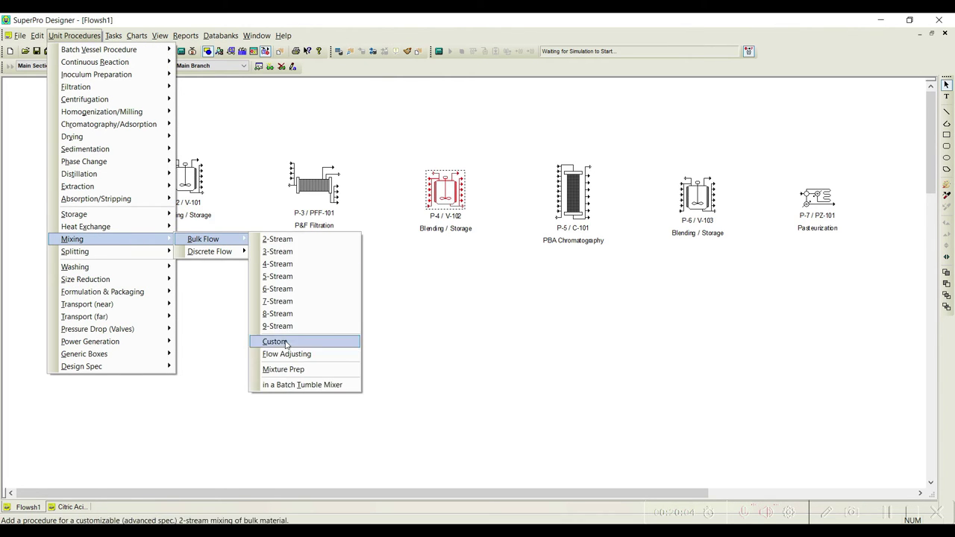
pyautogui.click(289, 369)
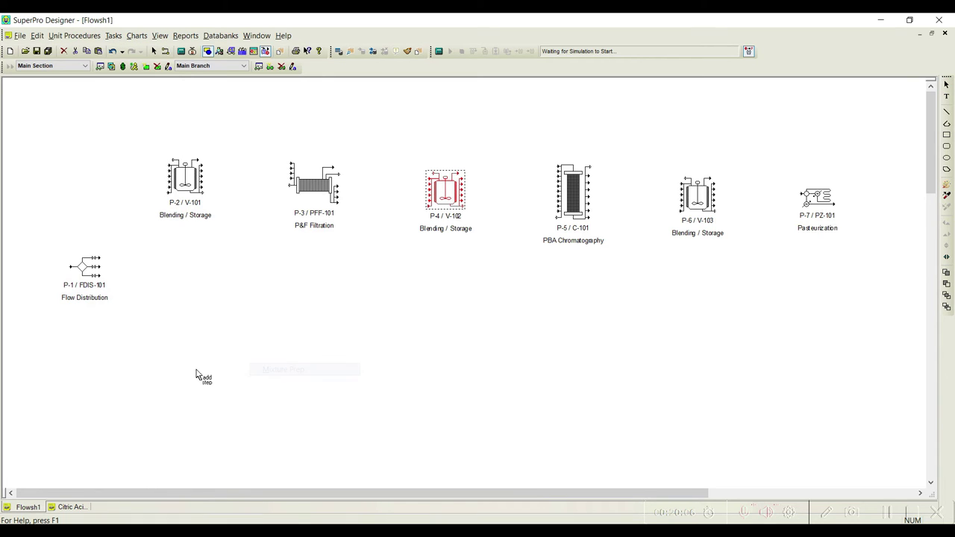
pyautogui.click(213, 367)
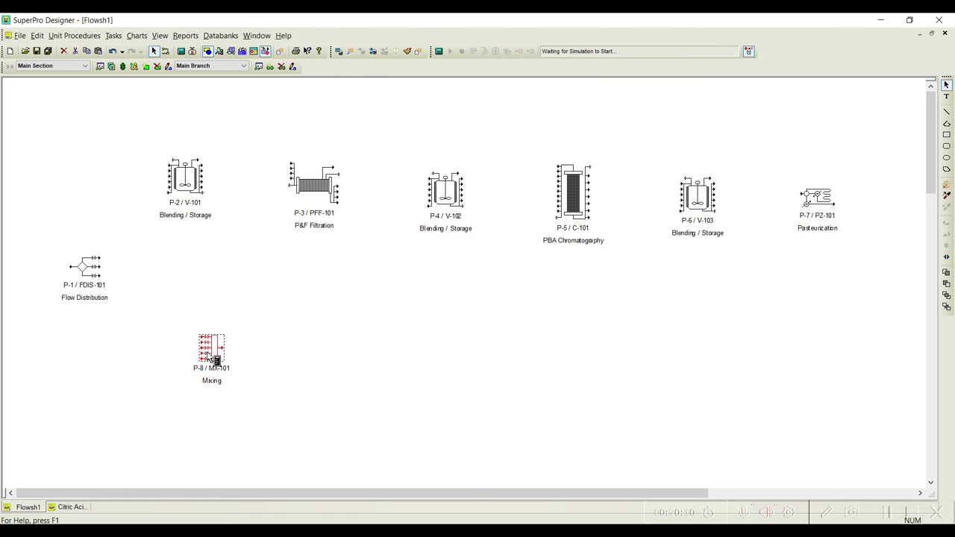
# Step: Add a second Pasteurization procedure to the right of the mixer
pyautogui.click(67, 36)
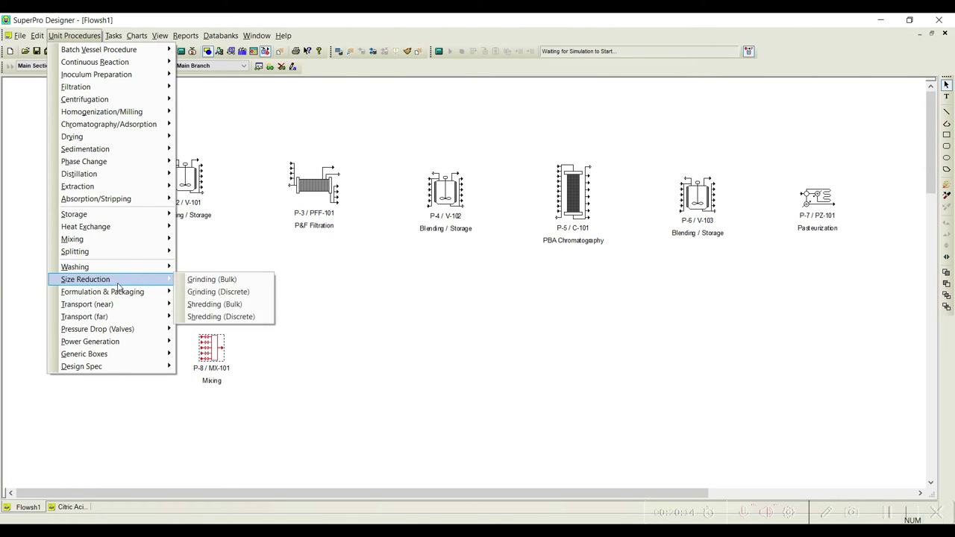
pyautogui.moveTo(124, 234)
pyautogui.click(216, 307)
pyautogui.click(331, 345)
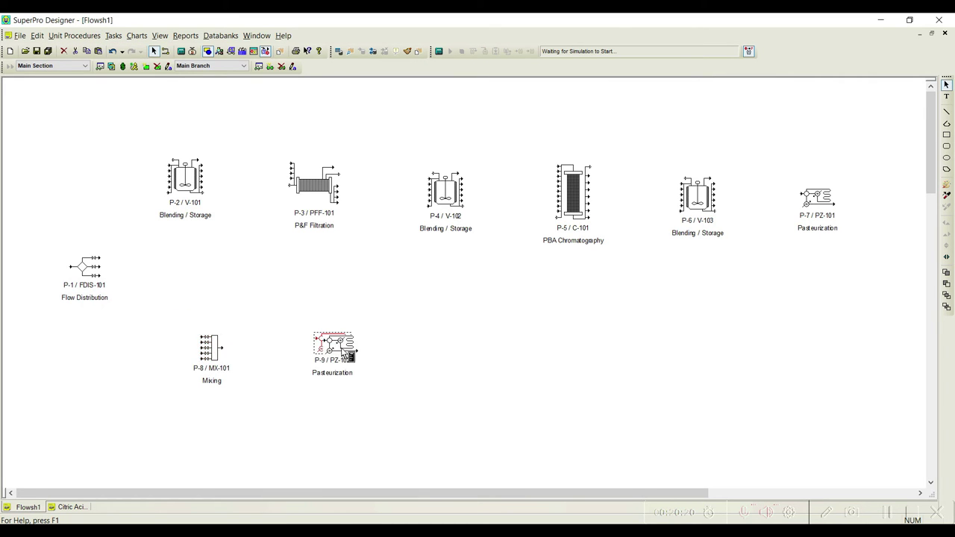
# Step: Add a batch vessel procedure in a Fermentor to the right of the second pasteurizer, below the PBA chromatography column
pyautogui.click(79, 36)
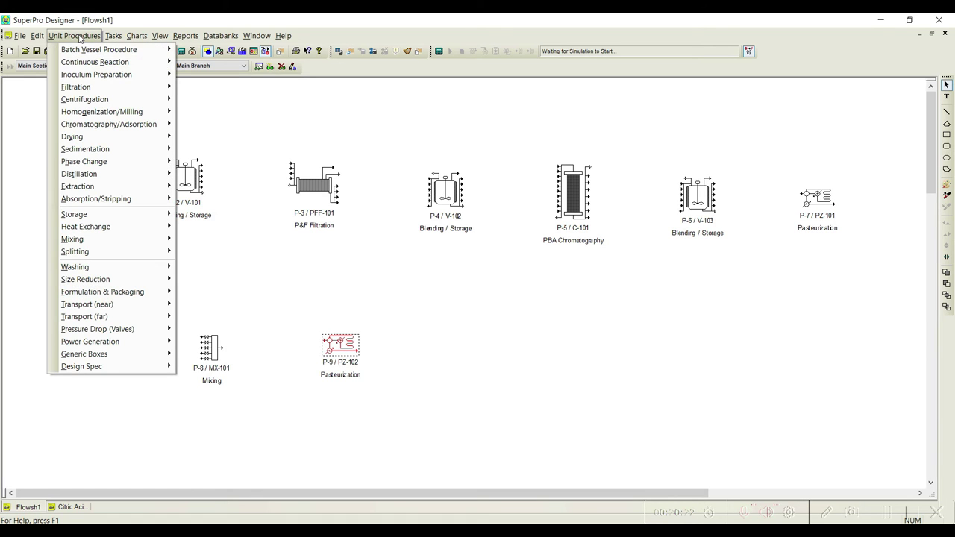
pyautogui.moveTo(93, 50)
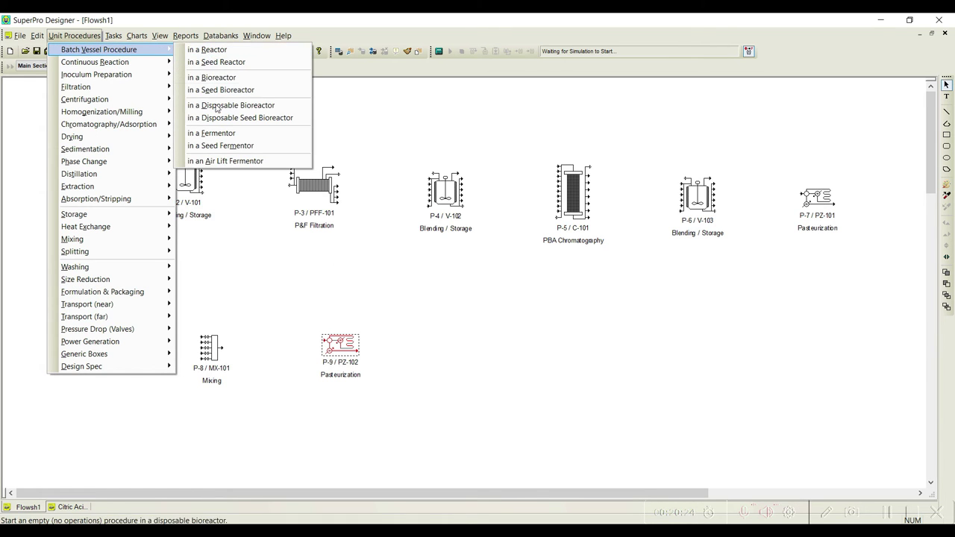
pyautogui.click(220, 133)
pyautogui.click(599, 336)
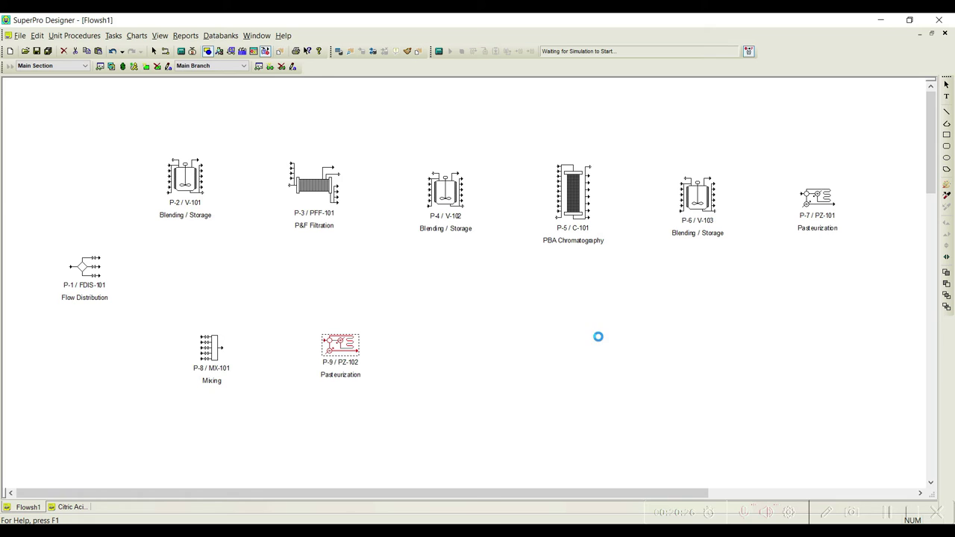
pyautogui.moveTo(603, 359); pyautogui.dragTo(589, 359)
# Step: Move the second pasteurizer and the mixer slightly up and right, and shift the fermentor left to line up the lower row
pyautogui.moveTo(358, 339); pyautogui.dragTo(363, 331)
pyautogui.moveTo(211, 348); pyautogui.dragTo(224, 338)
pyautogui.moveTo(585, 339); pyautogui.dragTo(567, 339)
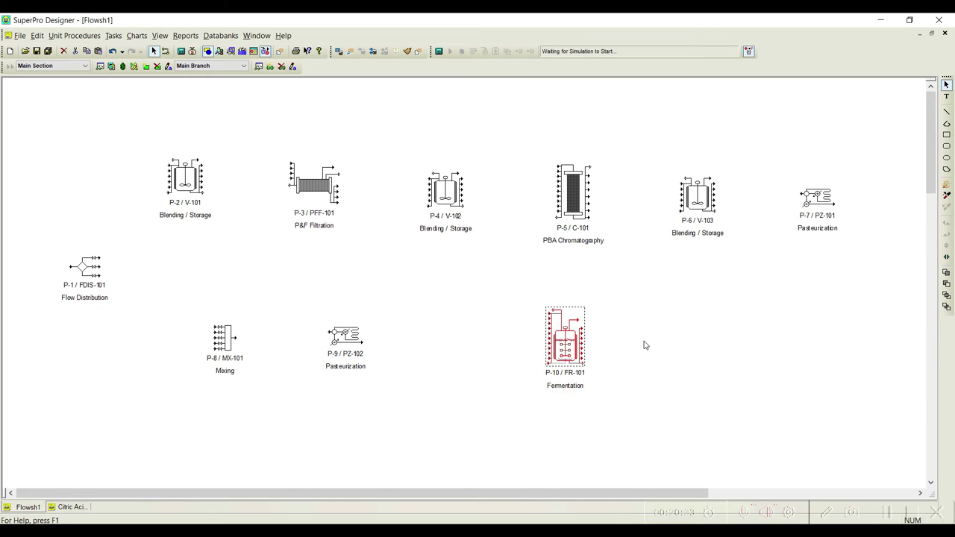
# Step: Add a Gas Compression procedure and position it below the second pasteurizer
pyautogui.click(88, 37)
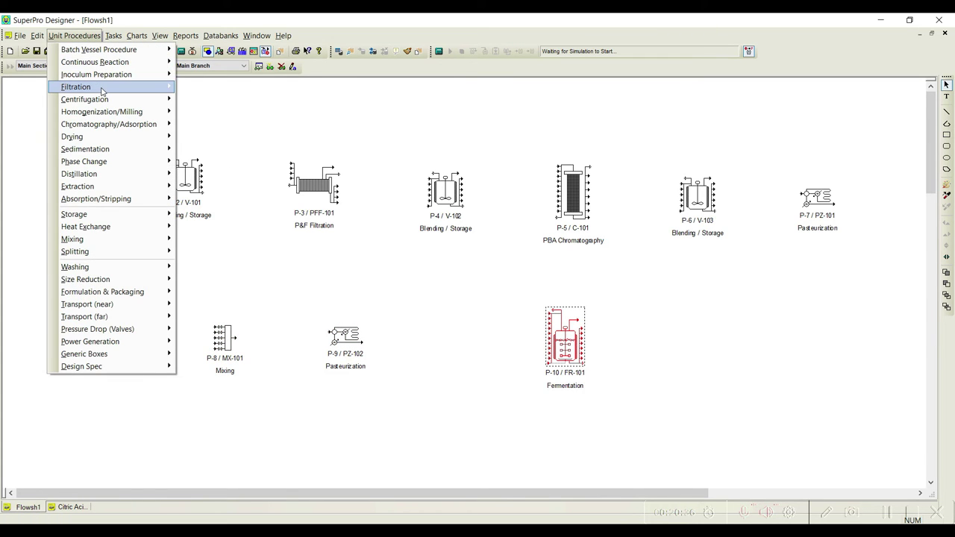
pyautogui.moveTo(111, 306)
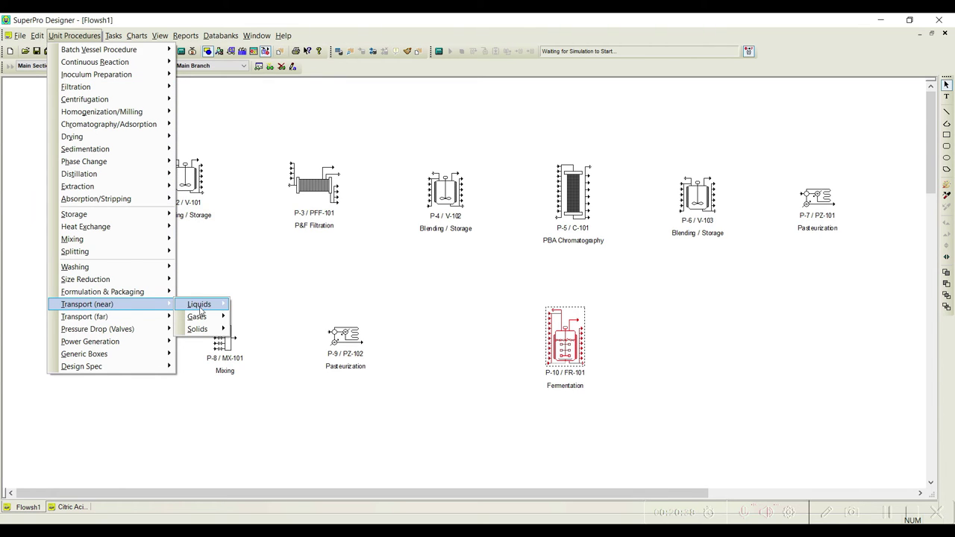
pyautogui.moveTo(197, 316)
pyautogui.click(267, 318)
pyautogui.click(393, 435)
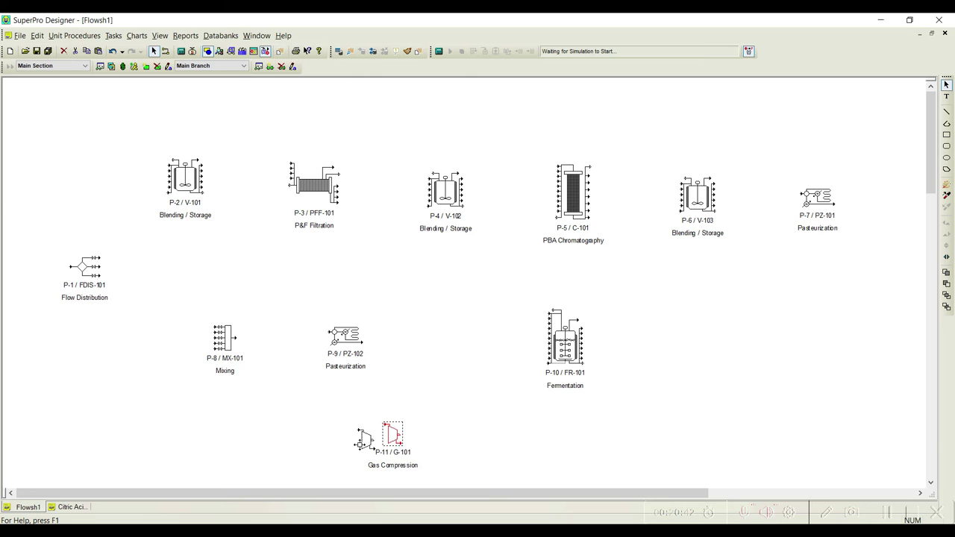
pyautogui.moveTo(393, 435); pyautogui.dragTo(363, 443)
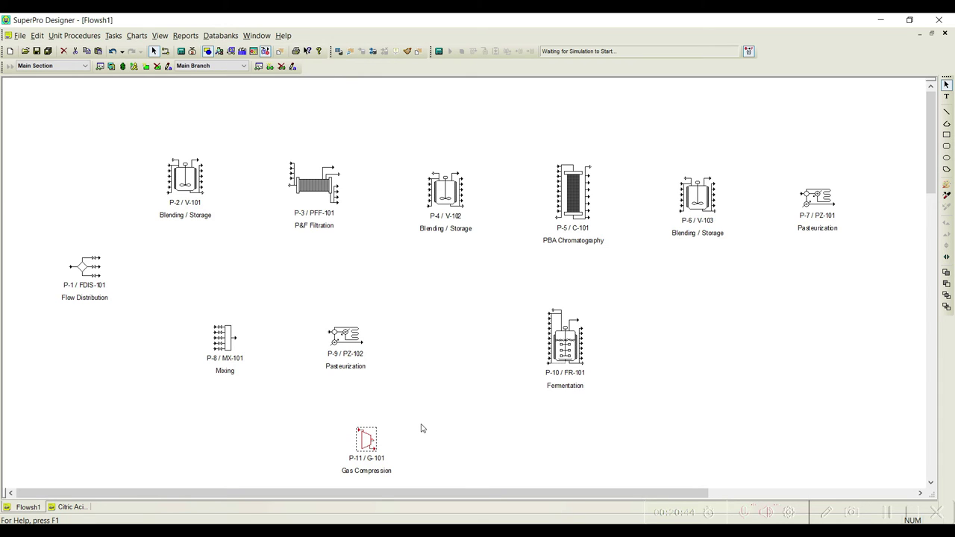